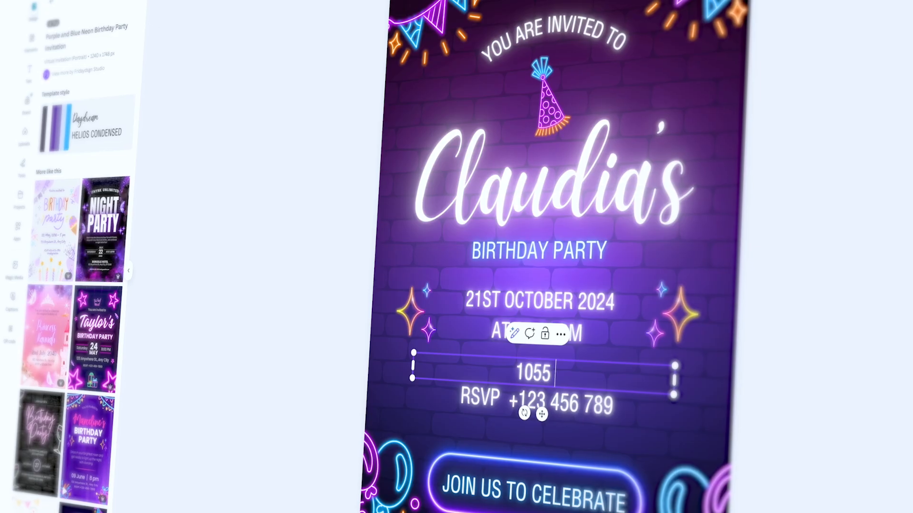
Complete the venue street address on the neon birthday party invitation.
{"action": "type", "text": "Avenue North"}
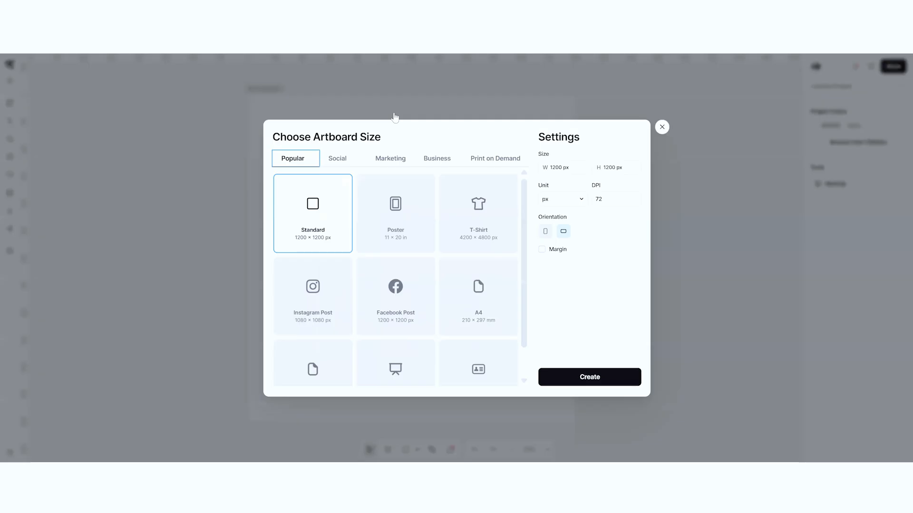
Set the new artboard to 5000 × 5000 px at 300 DPI, keeping pixels as the unit.
{"action": "left_click", "coordinate": [558, 203]}
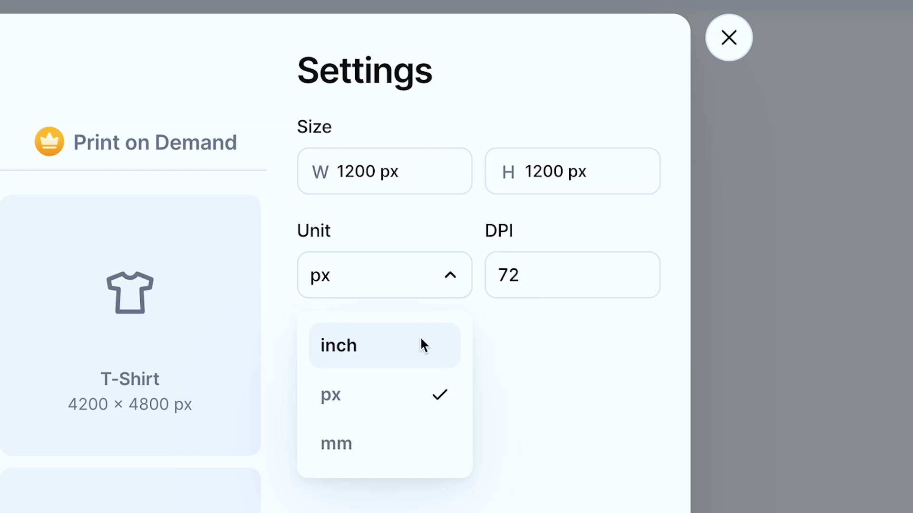
{"action": "left_click", "coordinate": [577, 284]}
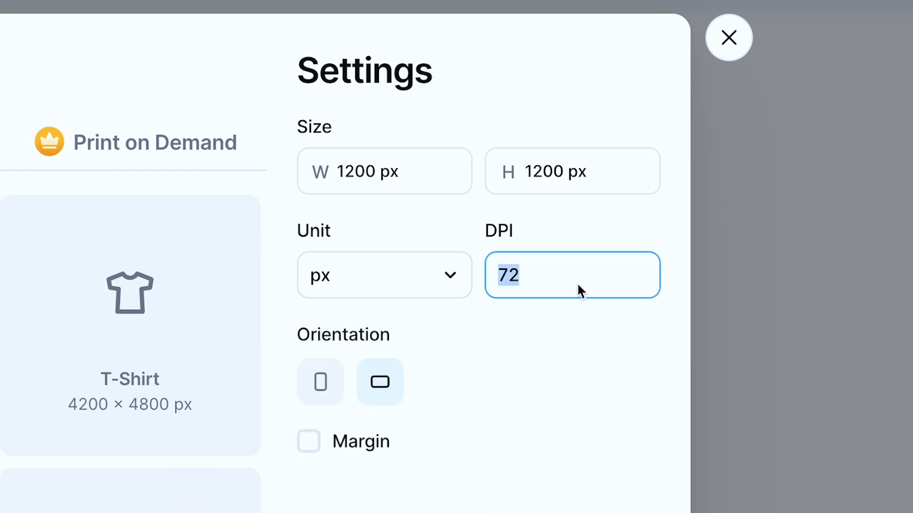
{"action": "type", "text": "300"}
{"action": "left_click", "coordinate": [613, 378]}
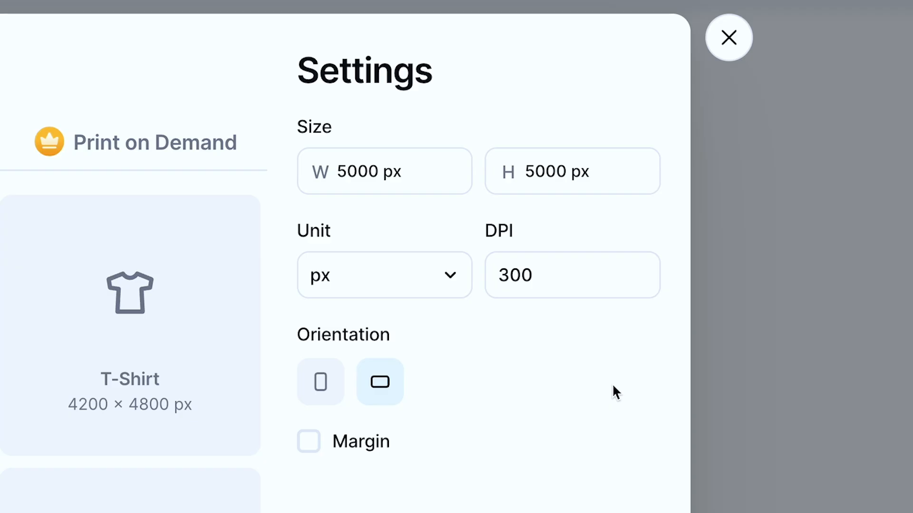
{"action": "key", "text": "Return"}
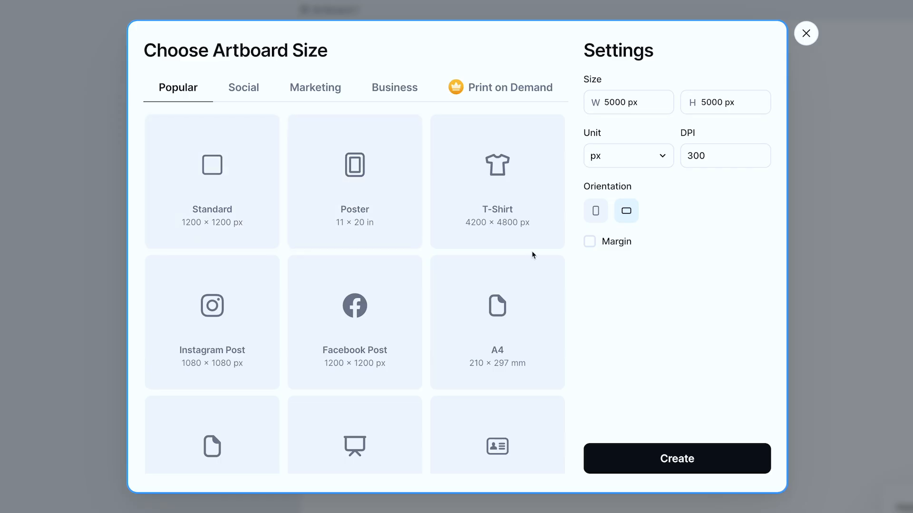
Examine the artboard size presets in the Popular, Social, Marketing, Business and Print on Demand categories.
{"action": "scroll", "coordinate": [528, 318], "scroll_direction": "down", "scroll_amount": 2}
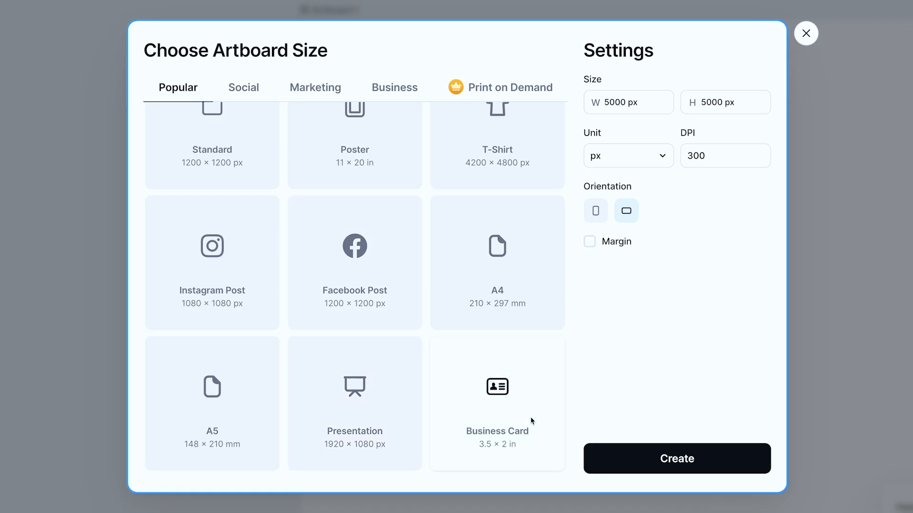
{"action": "left_click", "coordinate": [243, 88]}
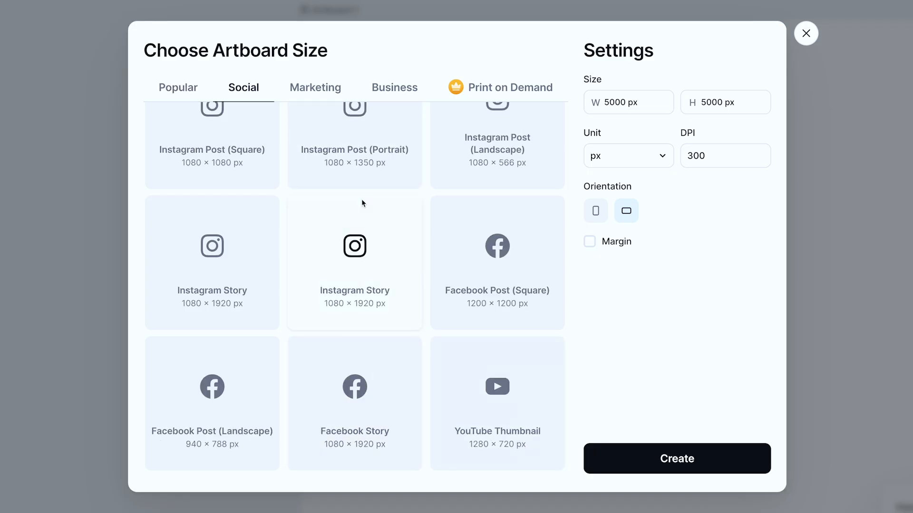
{"action": "scroll", "coordinate": [363, 203], "scroll_direction": "up", "scroll_amount": 2}
{"action": "left_click", "coordinate": [315, 88]}
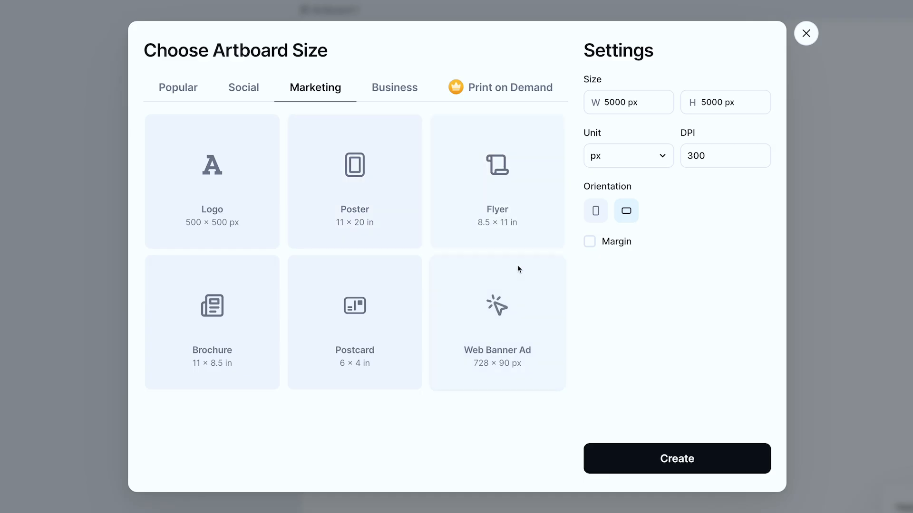
{"action": "left_click", "coordinate": [414, 89]}
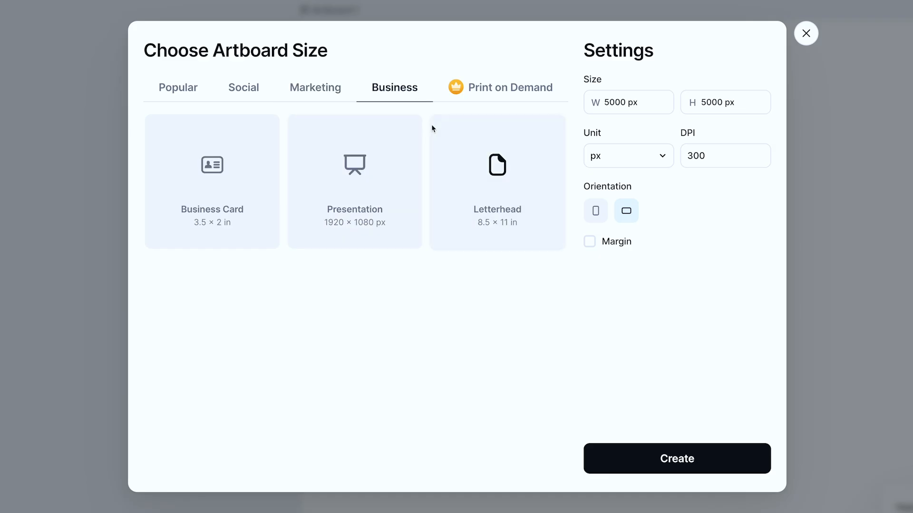
{"action": "left_click", "coordinate": [485, 92]}
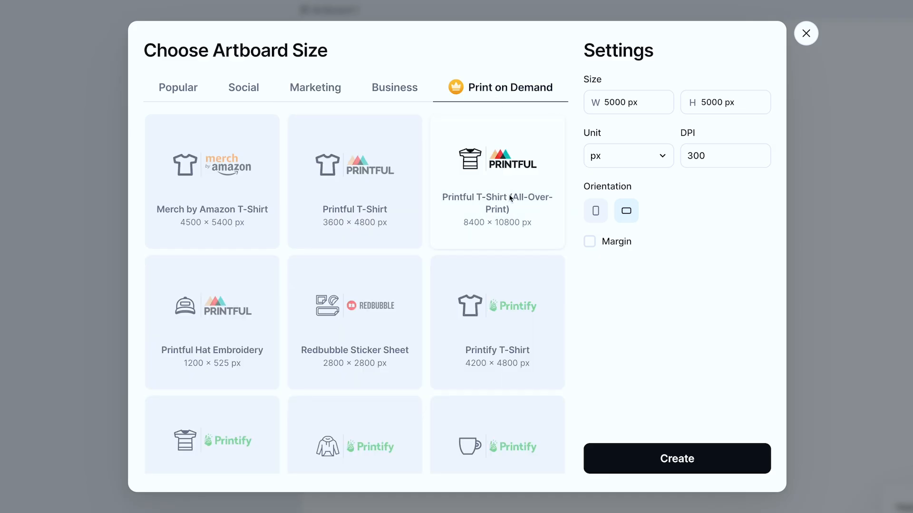
{"action": "scroll", "coordinate": [511, 209], "scroll_direction": "down", "scroll_amount": 2}
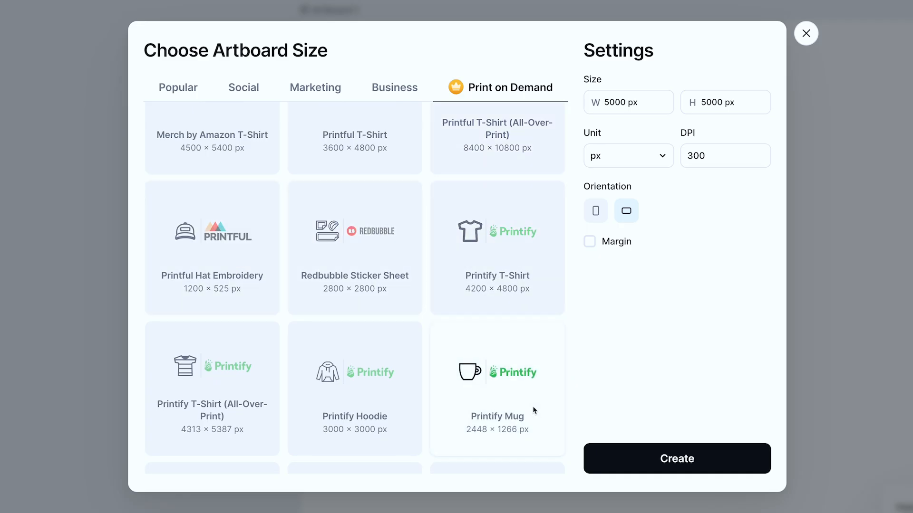
{"action": "scroll", "coordinate": [533, 409], "scroll_direction": "down", "scroll_amount": 2}
{"action": "scroll", "coordinate": [532, 406], "scroll_direction": "down", "scroll_amount": 1}
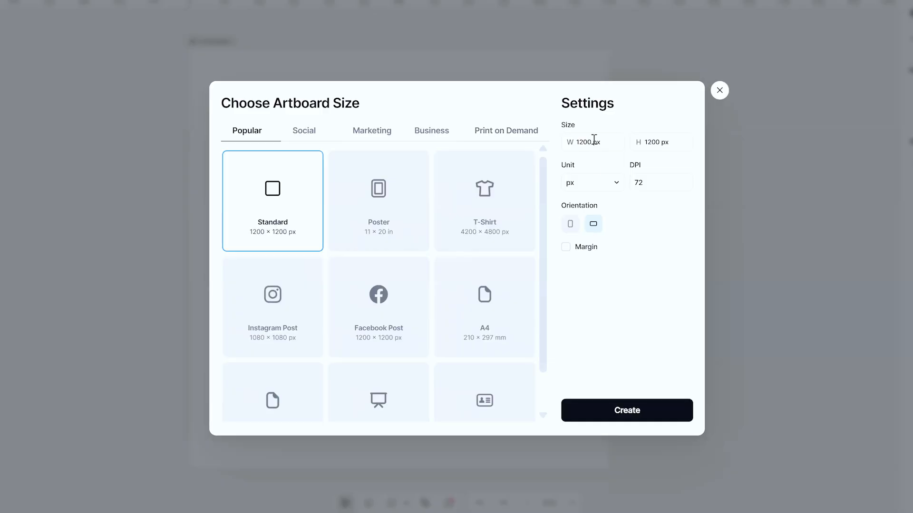
Create a new artboard measuring 2000 × 2000 px.
{"action": "left_click", "coordinate": [594, 140]}
{"action": "type", "text": "2000"}
{"action": "left_click", "coordinate": [648, 147]}
{"action": "type", "text": "2000"}
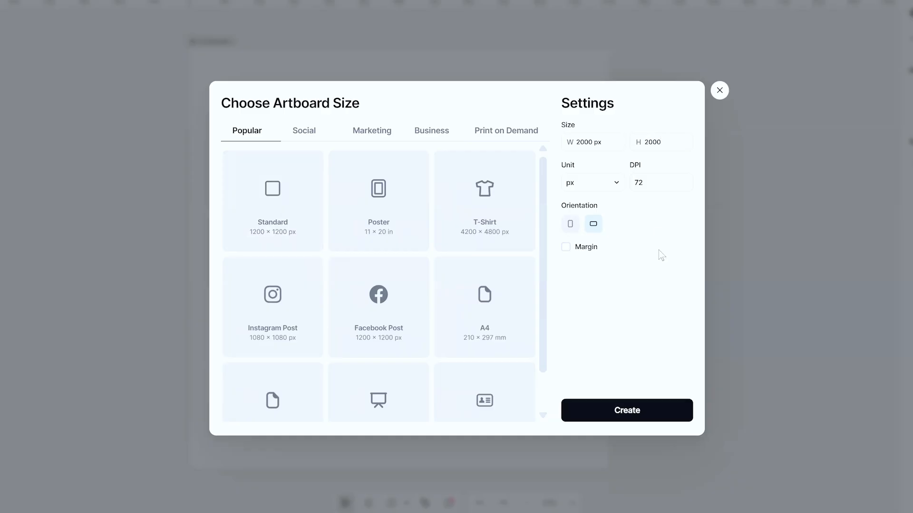
{"action": "left_click", "coordinate": [642, 410]}
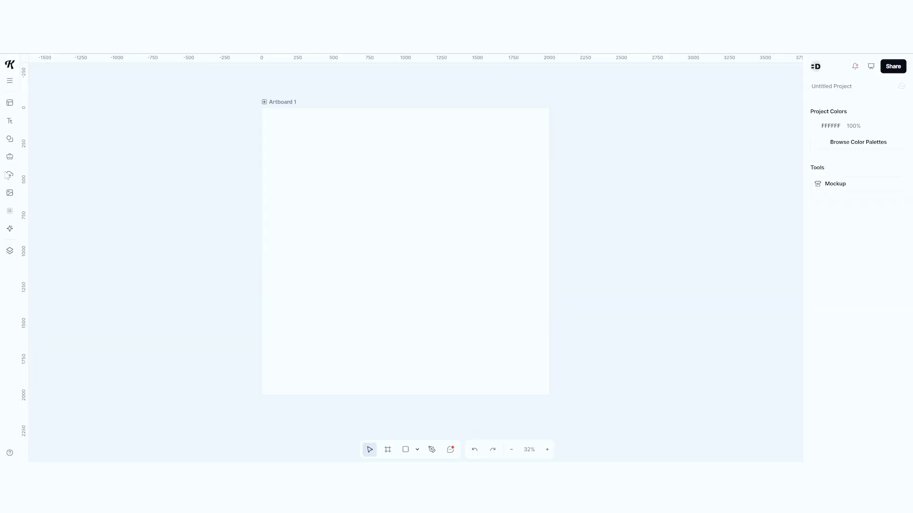
Look through the Templates, Elements, Brand Kits, Uploads, Images and Textures libraries of the editor.
{"action": "left_click", "coordinate": [10, 102]}
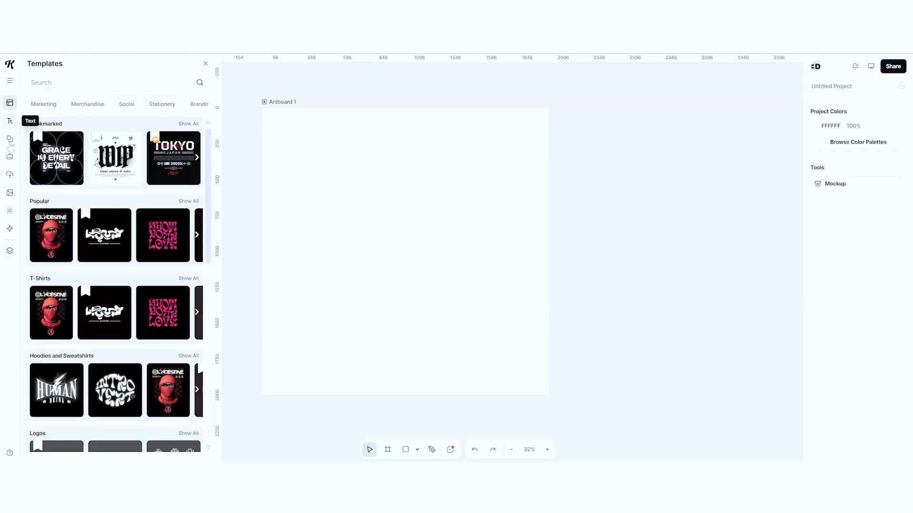
{"action": "left_click", "coordinate": [10, 139]}
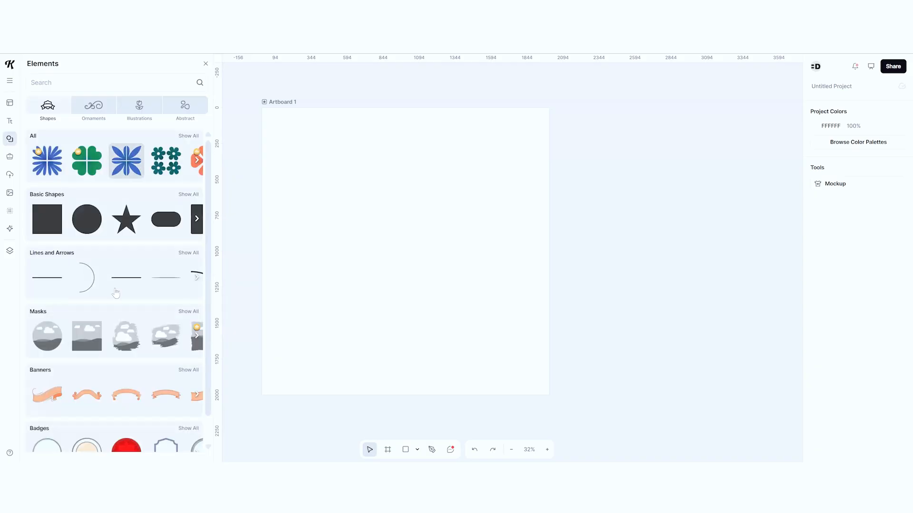
{"action": "left_click", "coordinate": [10, 139]}
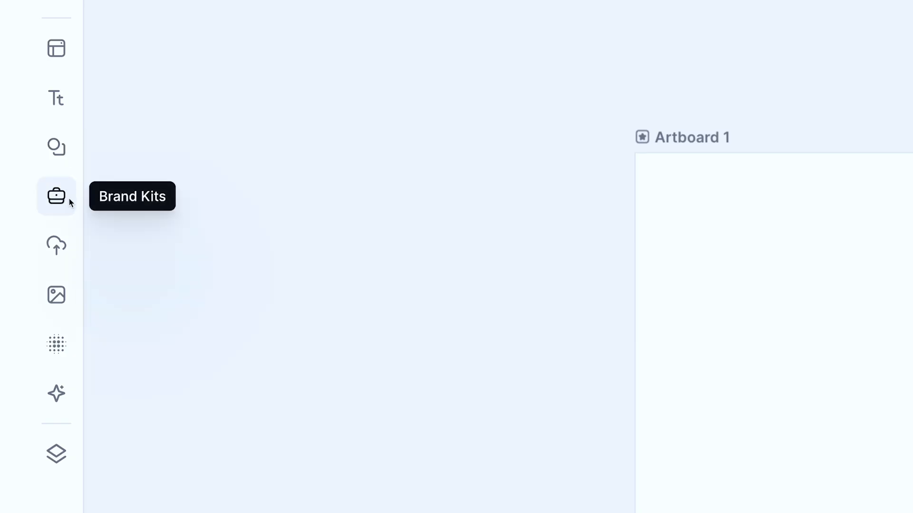
{"action": "left_click", "coordinate": [69, 201]}
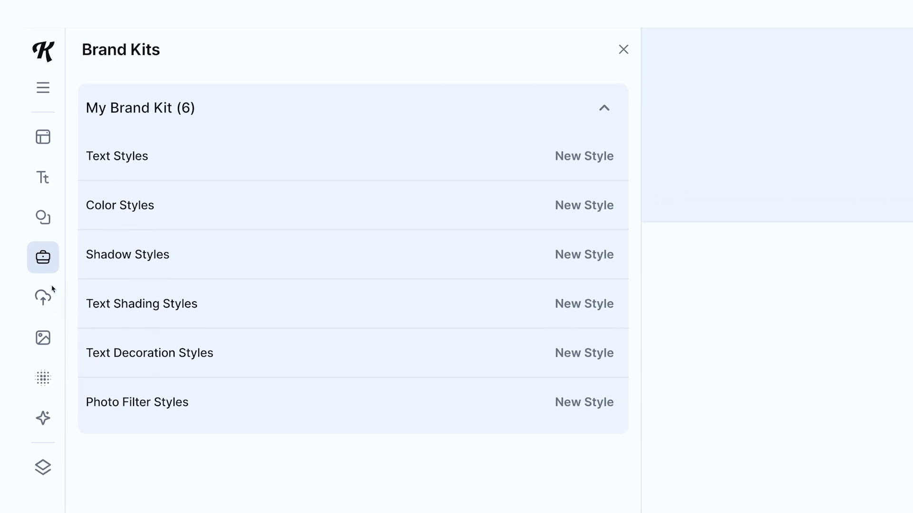
{"action": "left_click", "coordinate": [53, 297]}
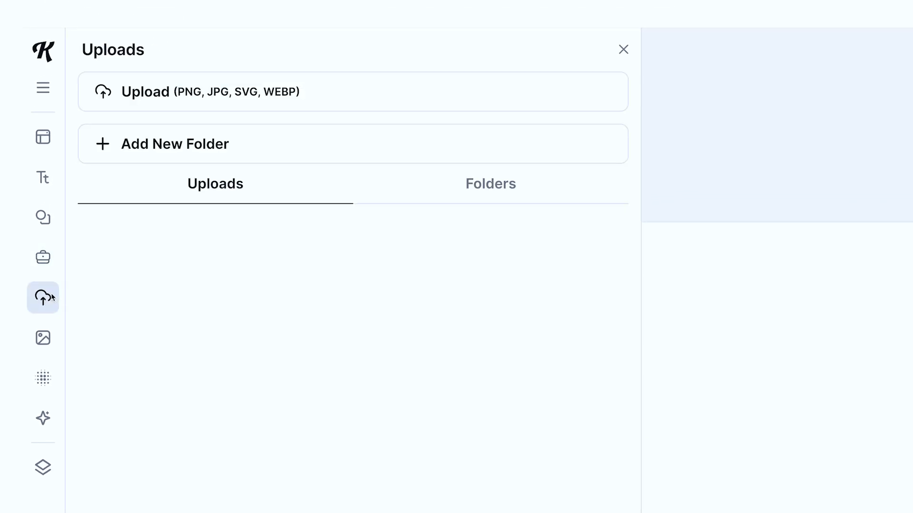
{"action": "left_click", "coordinate": [47, 344]}
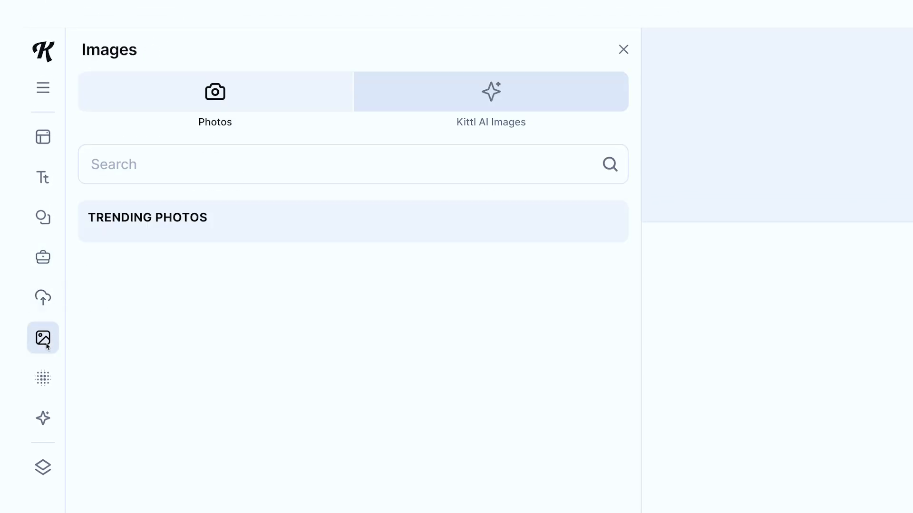
{"action": "left_click", "coordinate": [43, 378]}
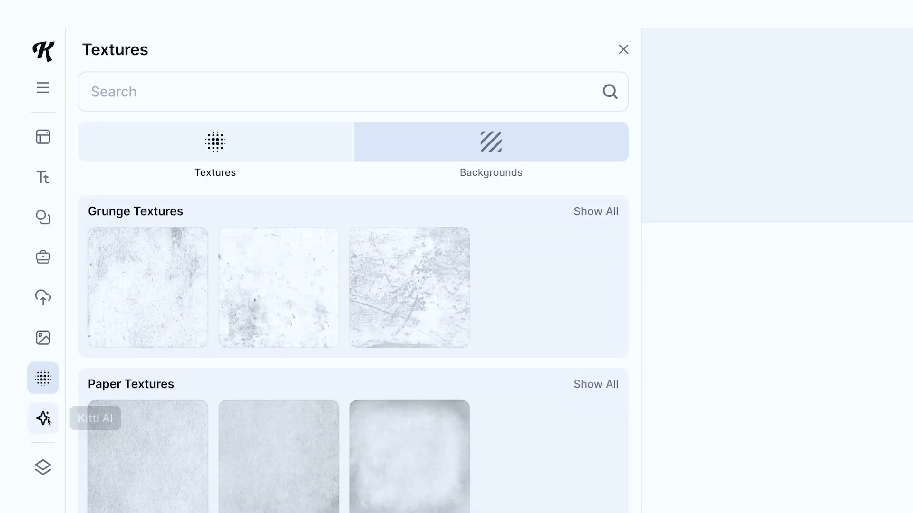
View the Kittl AI tools, including the Image Generator's settings, and check the layers list.
{"action": "left_click", "coordinate": [44, 418]}
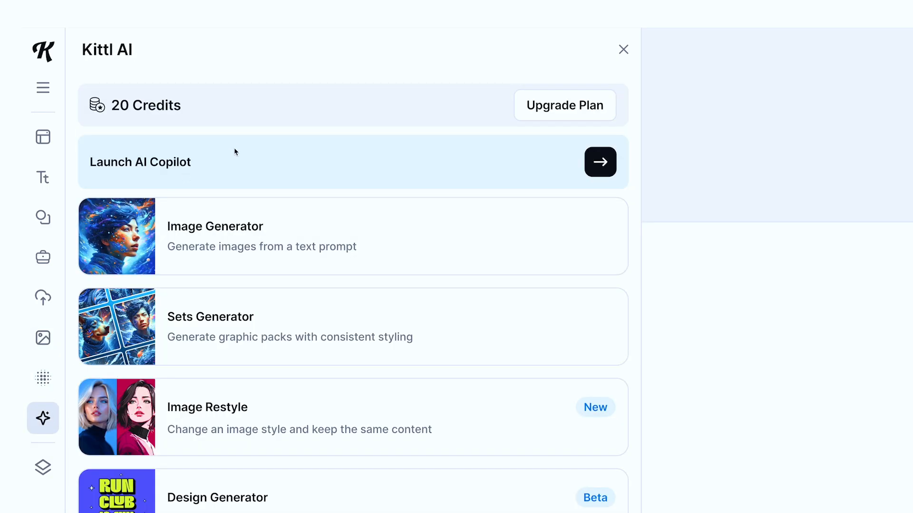
{"action": "left_click", "coordinate": [463, 217]}
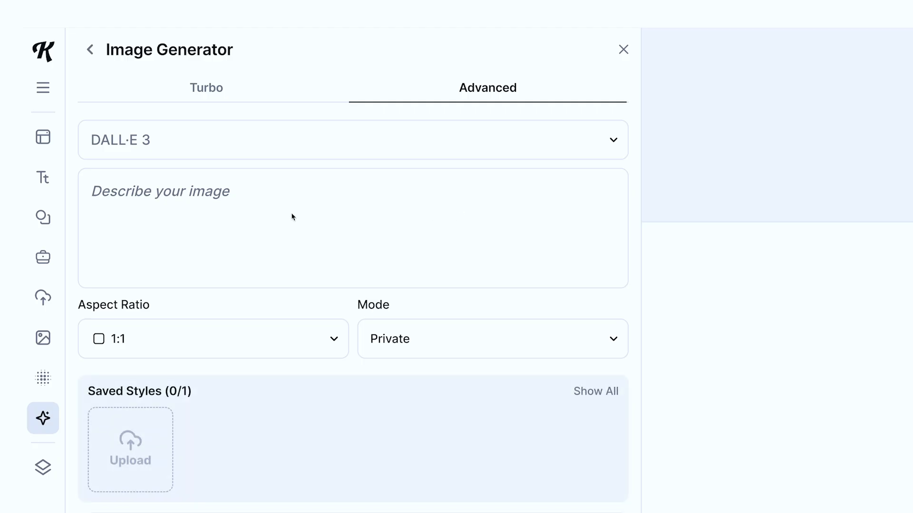
{"action": "left_click", "coordinate": [42, 465]}
{"action": "left_click", "coordinate": [127, 103]}
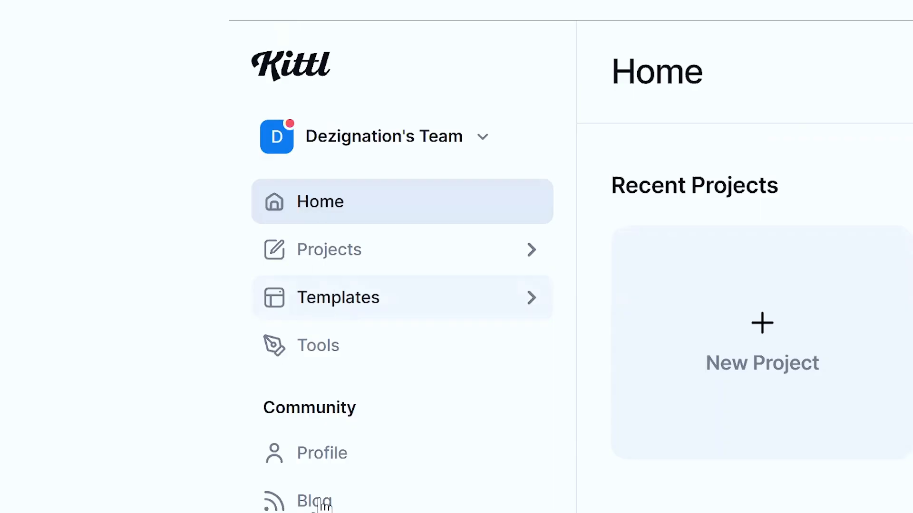
Open the template gallery from the home page and look up "greeting card" templates.
{"action": "left_click", "coordinate": [332, 298]}
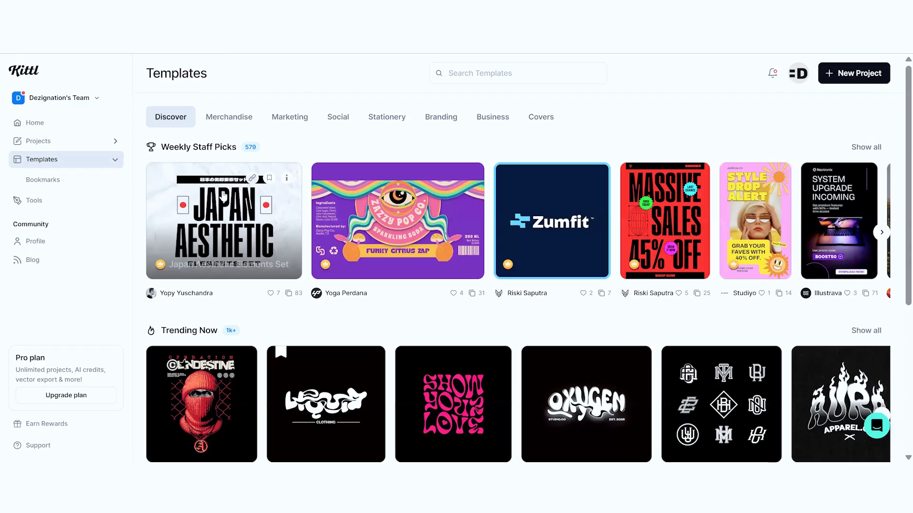
{"action": "left_click", "coordinate": [463, 71]}
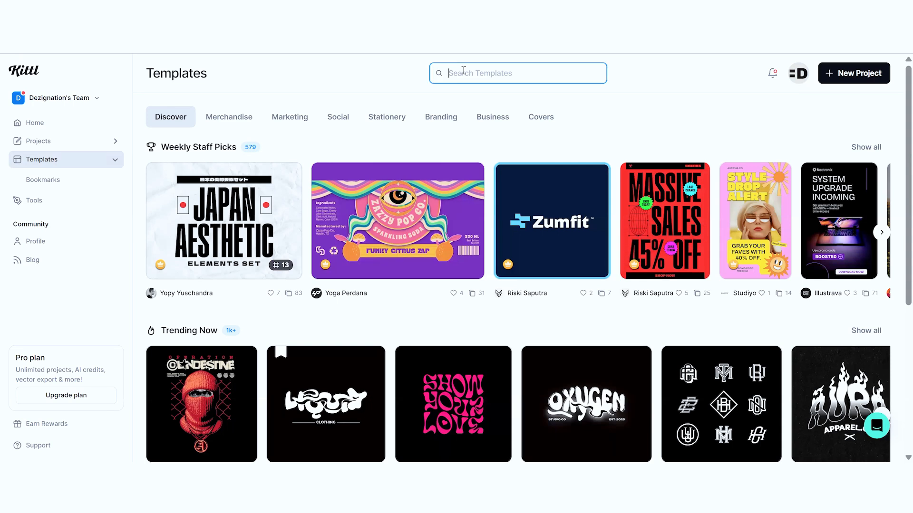
{"action": "type", "text": "greeting card"}
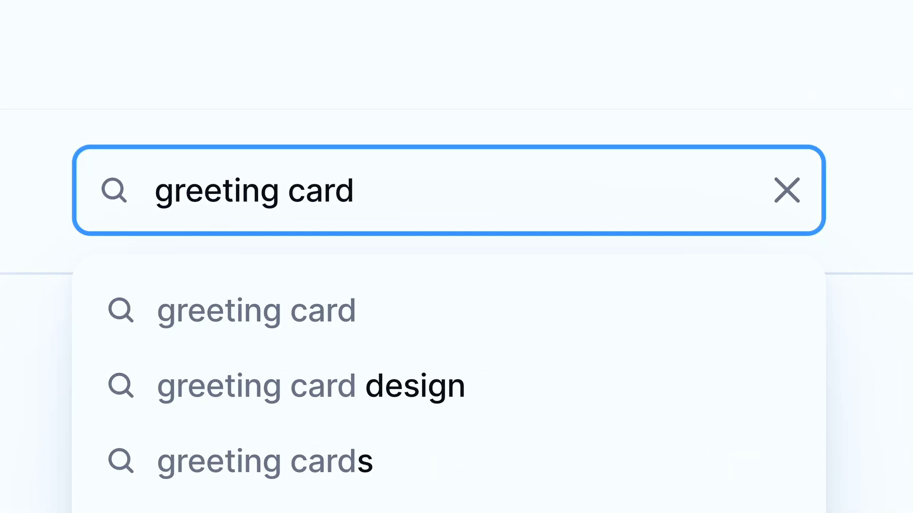
Search the template gallery for "mama t shirt" instead and browse the designs.
{"action": "key", "text": "BackSpace"}
{"action": "key", "text": "BackSpace"}
{"action": "key", "text": "BackSpace"}
{"action": "key", "text": "BackSpace"}
{"action": "key", "text": "BackSpace"}
{"action": "key", "text": "BackSpace"}
{"action": "key", "text": "BackSpace"}
{"action": "key", "text": "BackSpace"}
{"action": "key", "text": "BackSpace"}
{"action": "key", "text": "BackSpace"}
{"action": "key", "text": "BackSpace"}
{"action": "key", "text": "BackSpace"}
{"action": "key", "text": "BackSpace"}
{"action": "type", "text": "mama t shirt"}
{"action": "key", "text": "Return"}
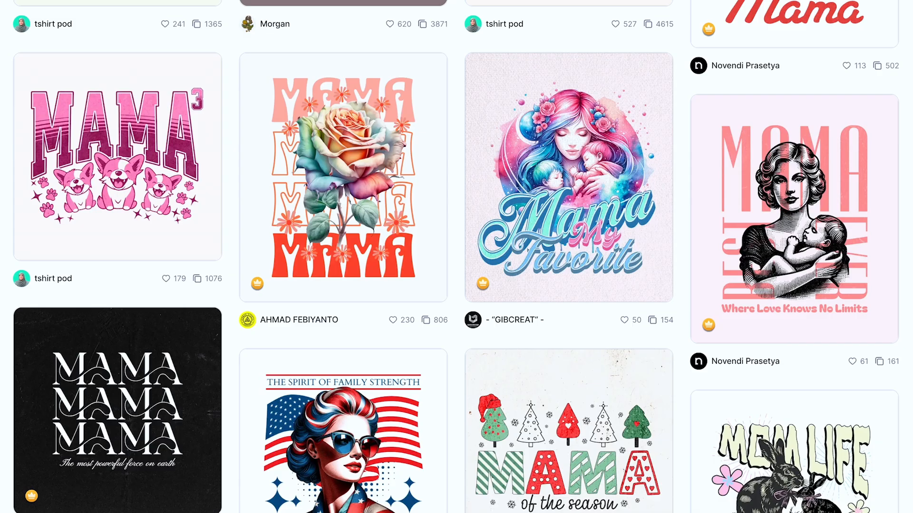
{"action": "scroll", "coordinate": [456, 257], "scroll_direction": "down", "scroll_amount": 7}
{"action": "scroll", "coordinate": [456, 256], "scroll_direction": "down", "scroll_amount": 15}
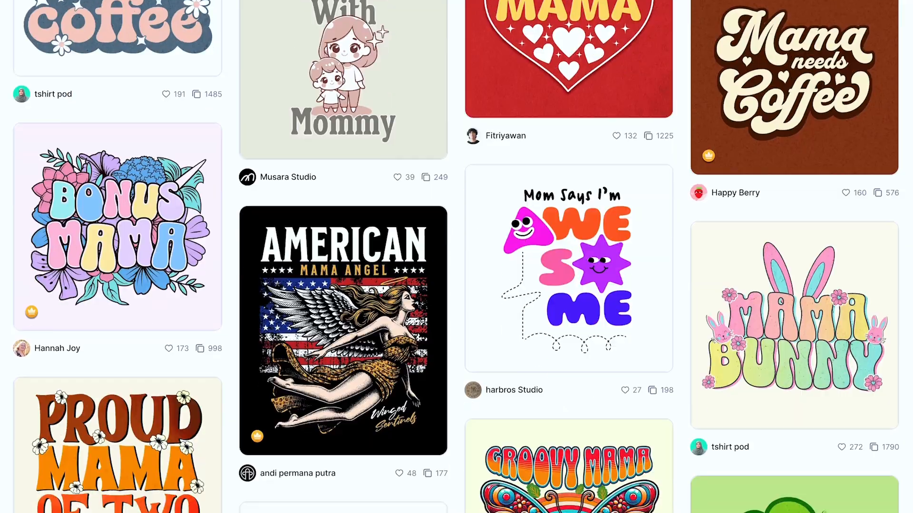
{"action": "scroll", "coordinate": [456, 257], "scroll_direction": "down", "scroll_amount": 1}
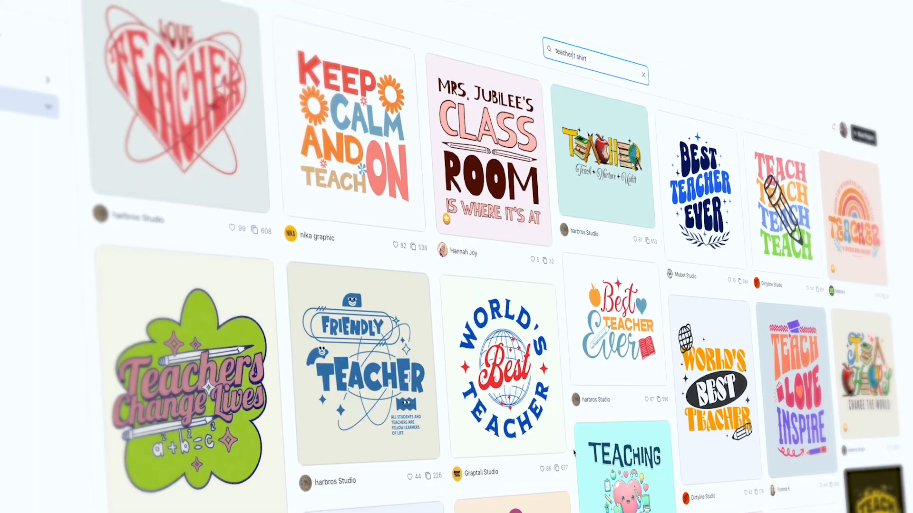
Browse the template designs for the "teacher t shirt" search.
{"action": "scroll", "coordinate": [572, 454], "scroll_direction": "down", "scroll_amount": 5}
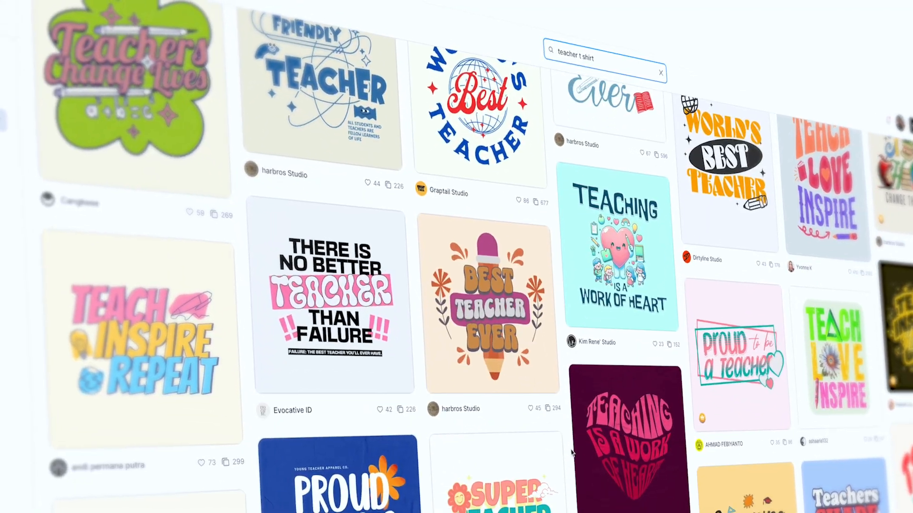
{"action": "scroll", "coordinate": [573, 454], "scroll_direction": "down", "scroll_amount": 7}
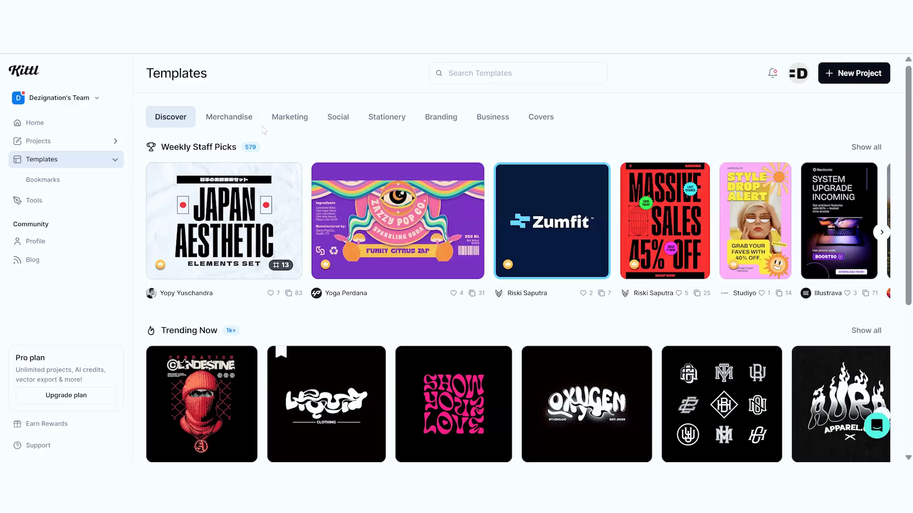
Search the template gallery for "teacher t-shirt" and look through the matching designs.
{"action": "left_click", "coordinate": [542, 72]}
{"action": "type", "text": "teacher t-shirt"}
{"action": "key", "text": "Return"}
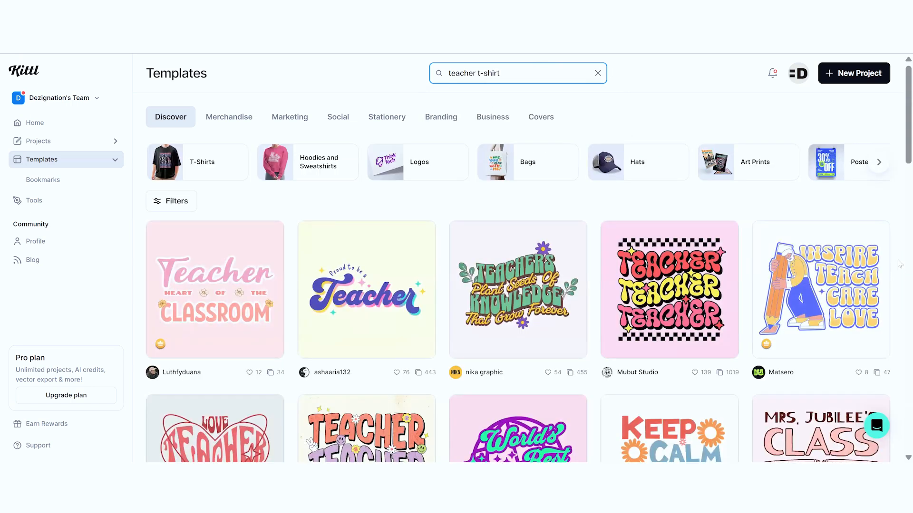
{"action": "scroll", "coordinate": [899, 284], "scroll_direction": "down", "scroll_amount": 4}
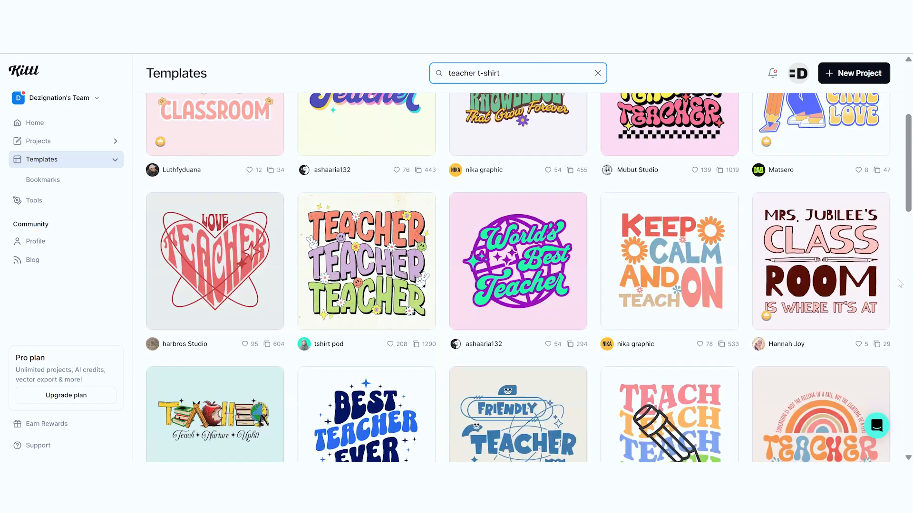
{"action": "scroll", "coordinate": [900, 284], "scroll_direction": "down", "scroll_amount": 3}
{"action": "scroll", "coordinate": [899, 284], "scroll_direction": "down", "scroll_amount": 3}
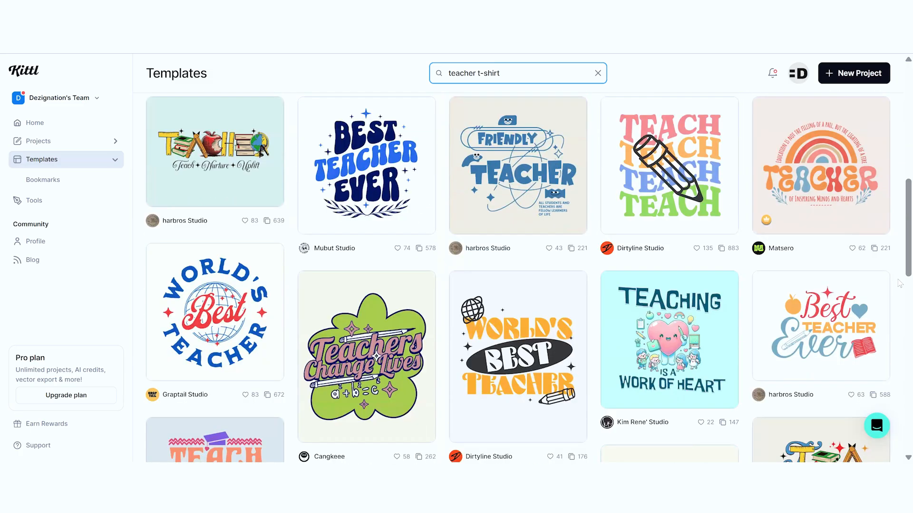
Browse the teacher t-shirt templates, open the dark "Teacher The Guardian of Values" design in the editor, and close the template library.
{"action": "scroll", "coordinate": [899, 284], "scroll_direction": "down", "scroll_amount": 2}
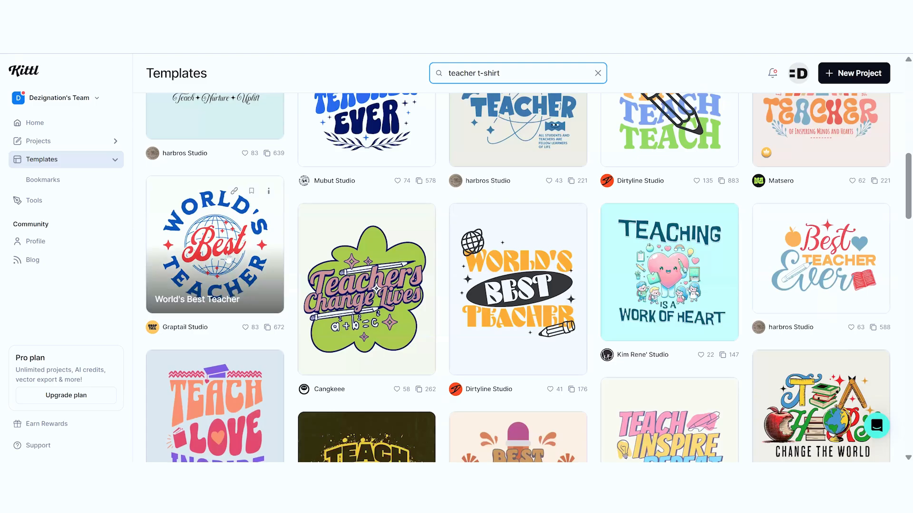
{"action": "scroll", "coordinate": [222, 246], "scroll_direction": "down", "scroll_amount": 10}
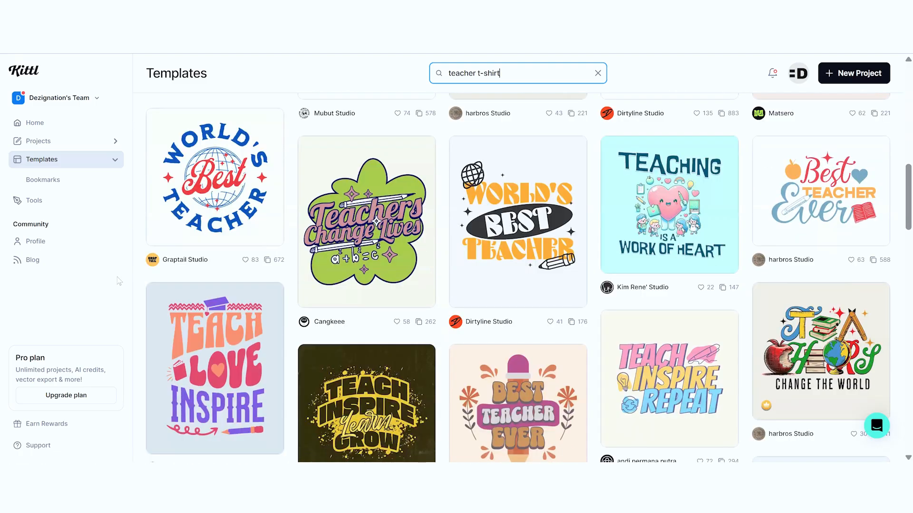
{"action": "scroll", "coordinate": [222, 246], "scroll_direction": "down", "scroll_amount": 4}
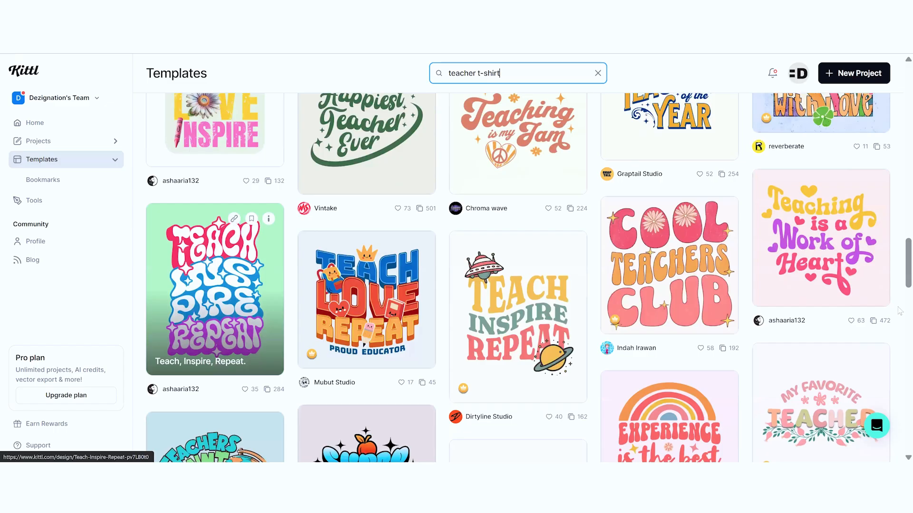
{"action": "scroll", "coordinate": [899, 307], "scroll_direction": "down", "scroll_amount": 4}
{"action": "scroll", "coordinate": [899, 312], "scroll_direction": "down", "scroll_amount": 10}
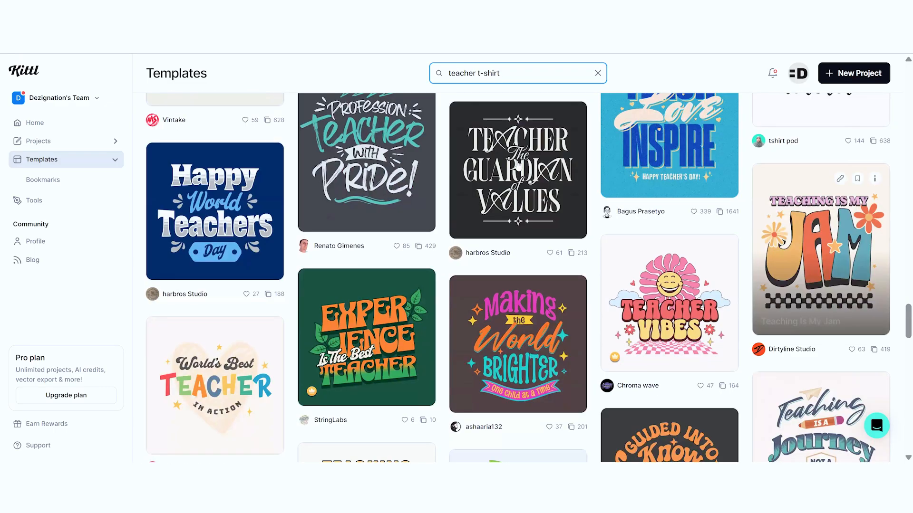
{"action": "left_click", "coordinate": [547, 160]}
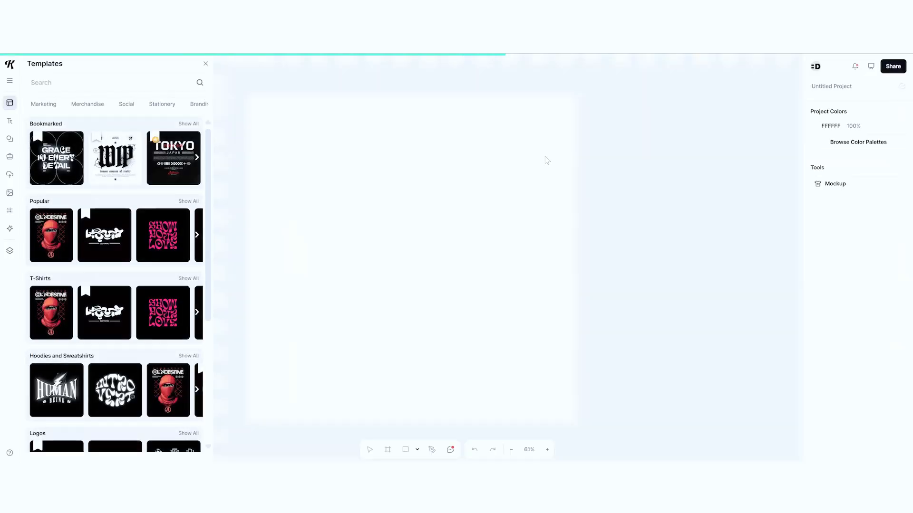
{"action": "left_click", "coordinate": [206, 63]}
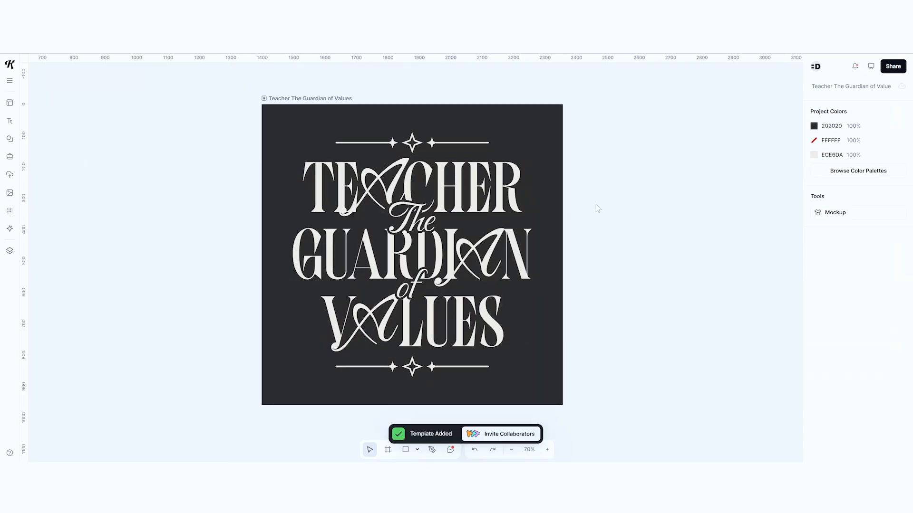
Change the artboard's background colour, trying the document colour ECE6DA and settling on grey C7C7C7.
{"action": "left_click", "coordinate": [398, 187]}
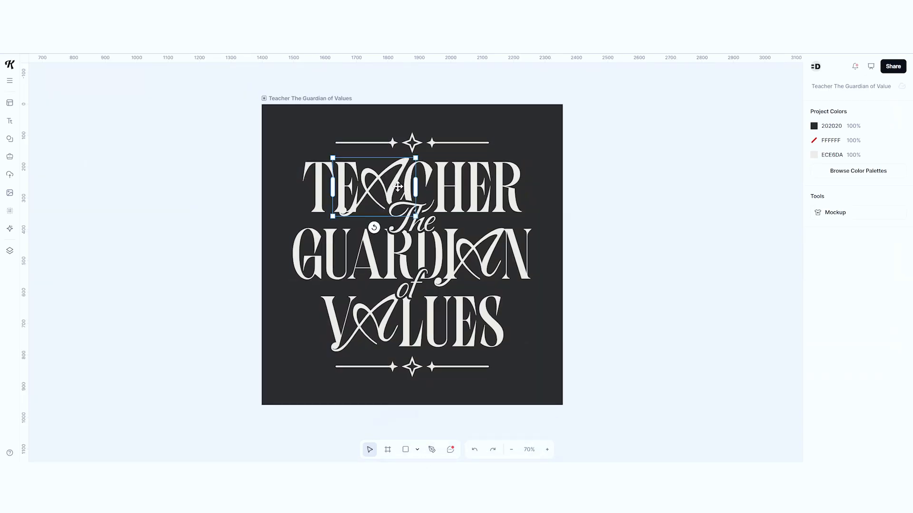
{"action": "left_click", "coordinate": [734, 192]}
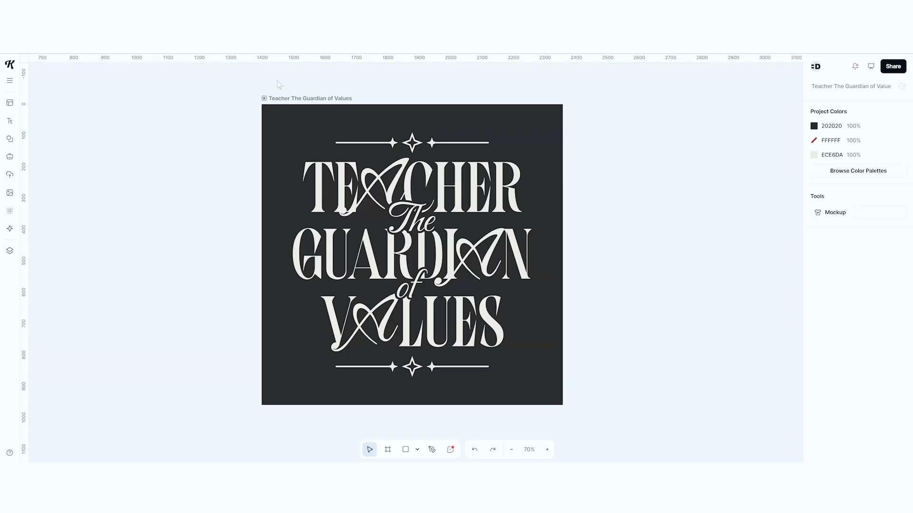
{"action": "left_click", "coordinate": [291, 92]}
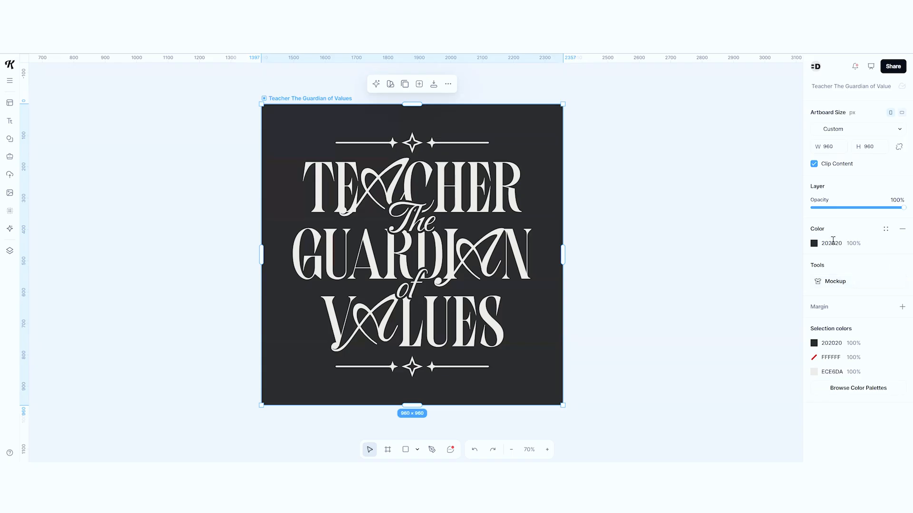
{"action": "left_click", "coordinate": [815, 245]}
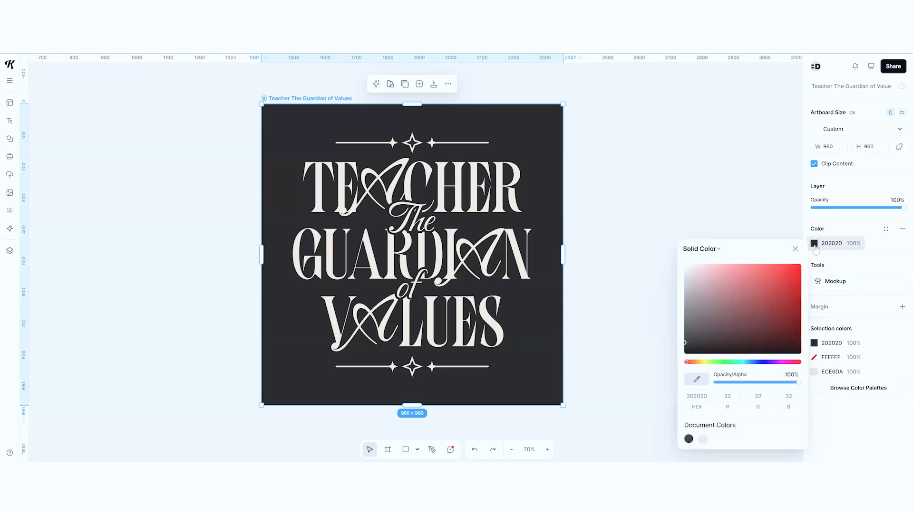
{"action": "left_click", "coordinate": [702, 440]}
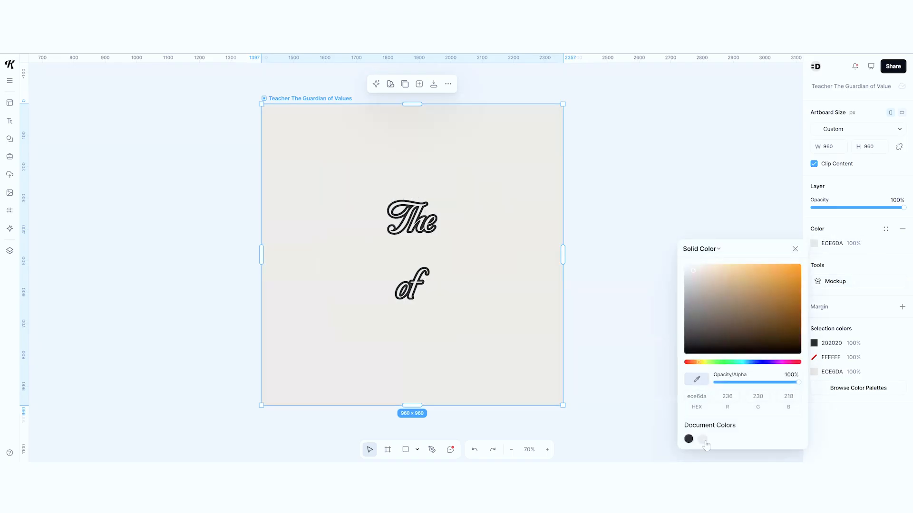
{"action": "left_click_drag", "start_coordinate": [690, 299], "coordinate": [648, 289]}
{"action": "left_click", "coordinate": [648, 289]}
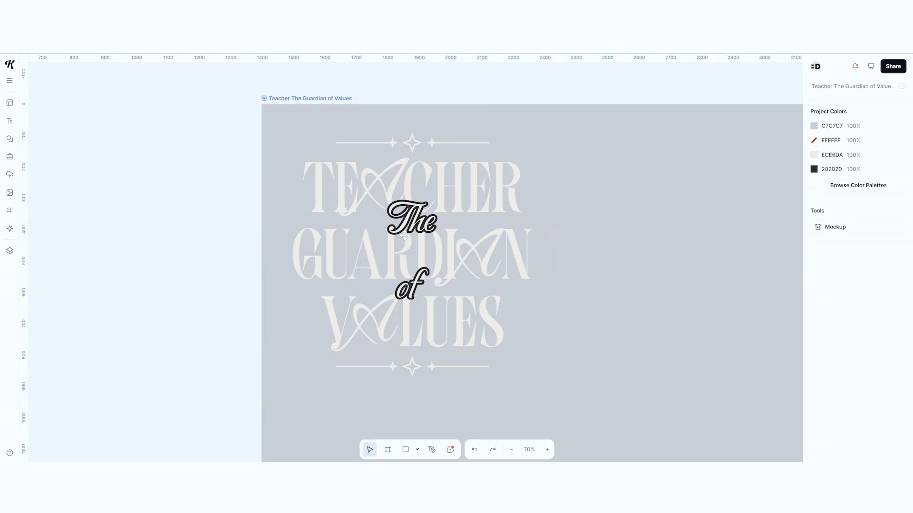
Select all the design elements and scale them up to about 1847 × 1739 px to fill the artboard.
{"action": "scroll", "coordinate": [407, 233], "scroll_direction": "down", "scroll_amount": 8}
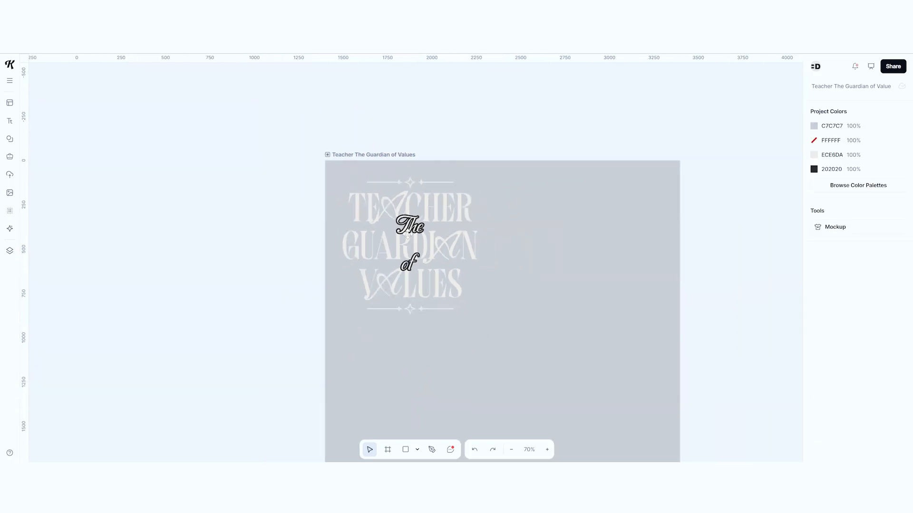
{"action": "scroll", "coordinate": [407, 234], "scroll_direction": "down", "scroll_amount": 3}
{"action": "left_click_drag", "start_coordinate": [292, 269], "coordinate": [224, 202]}
{"action": "left_click_drag", "start_coordinate": [444, 108], "coordinate": [280, 244]}
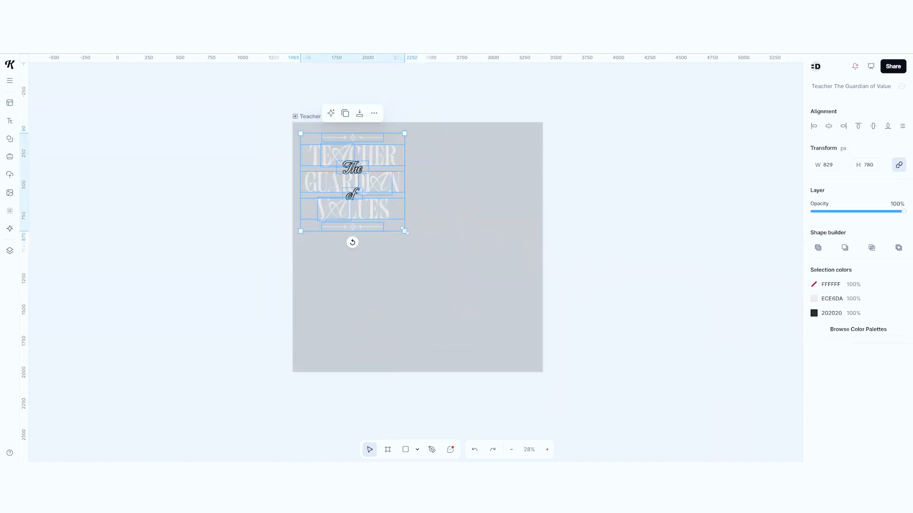
{"action": "left_click_drag", "start_coordinate": [410, 246], "coordinate": [549, 379]}
{"action": "key", "text": "Escape"}
Ungroup the enlarged lettering design so its parts can be edited individually.
{"action": "left_click", "coordinate": [368, 196]}
{"action": "right_click", "coordinate": [368, 197]}
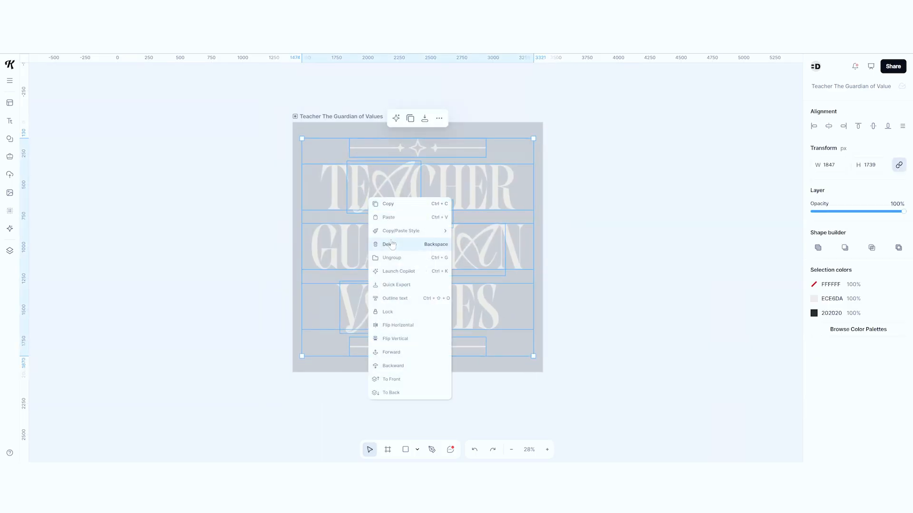
{"action": "mouse_move", "coordinate": [398, 235]}
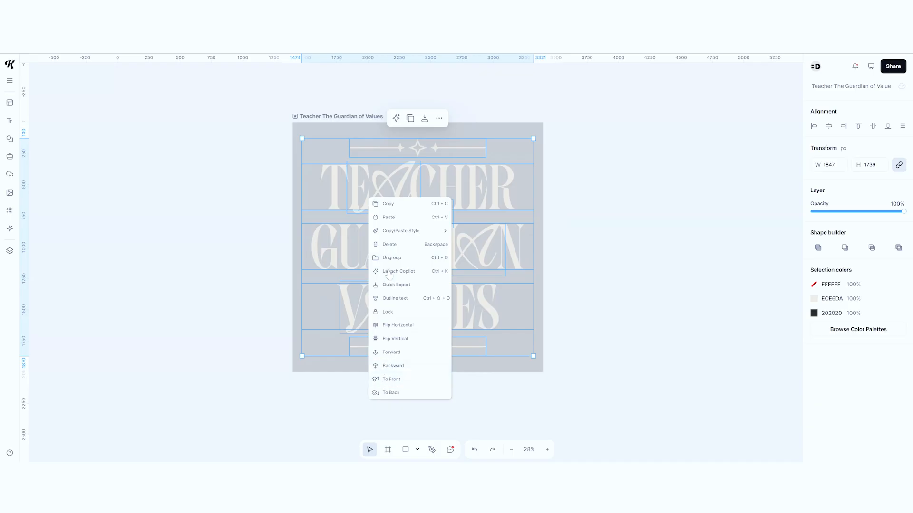
{"action": "left_click", "coordinate": [392, 257]}
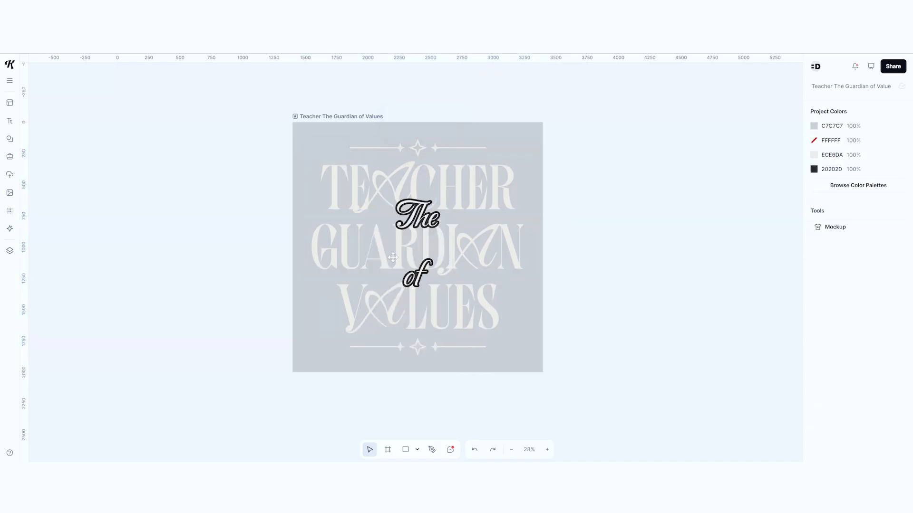
Recolour the "TEACHER" text line to red D63A22.
{"action": "left_click", "coordinate": [441, 187]}
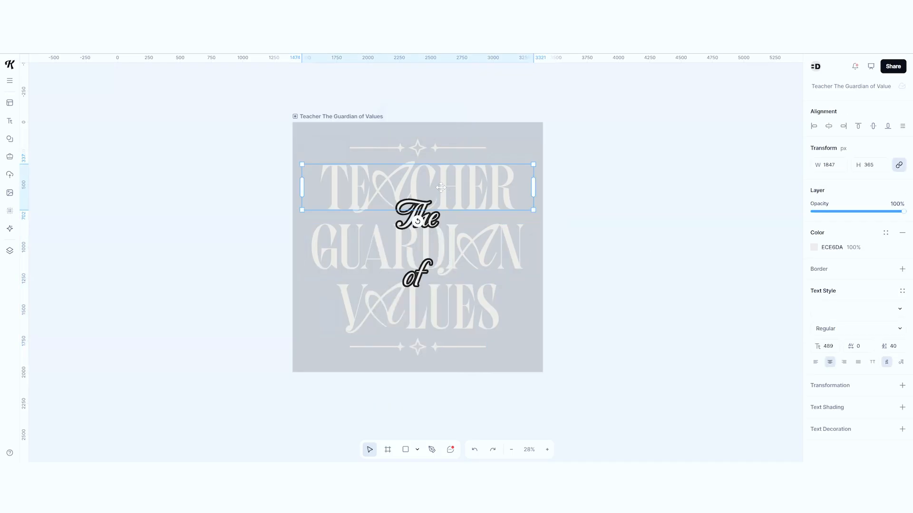
{"action": "left_click", "coordinate": [813, 247]}
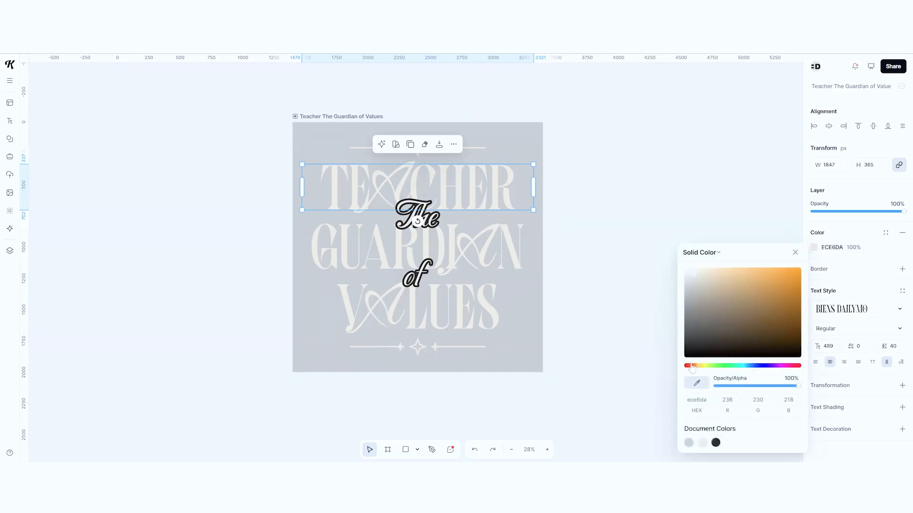
{"action": "left_click", "coordinate": [688, 366]}
{"action": "left_click", "coordinate": [782, 281]}
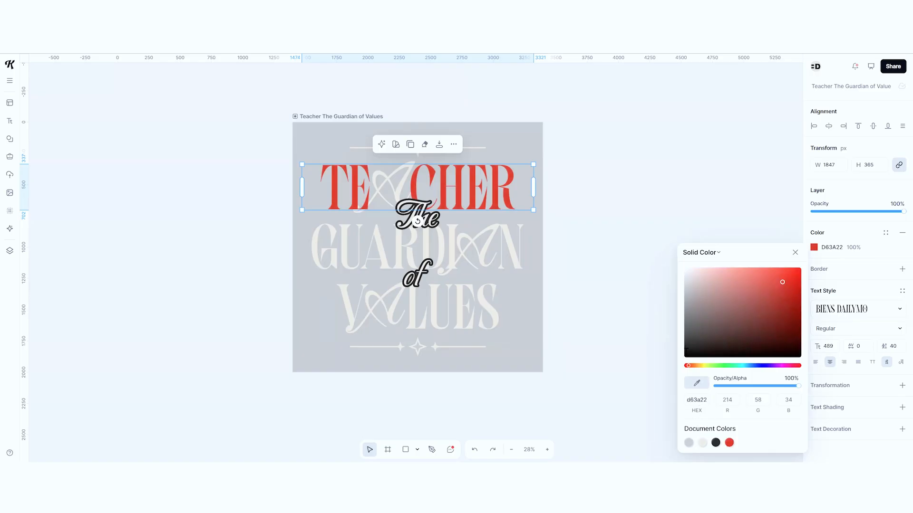
{"action": "left_click", "coordinate": [592, 243]}
Place the uploaded framed lion photo beside the artboard and sample its wall colour, beige D9CCBC, as the artboard background.
{"action": "left_click", "coordinate": [10, 175]}
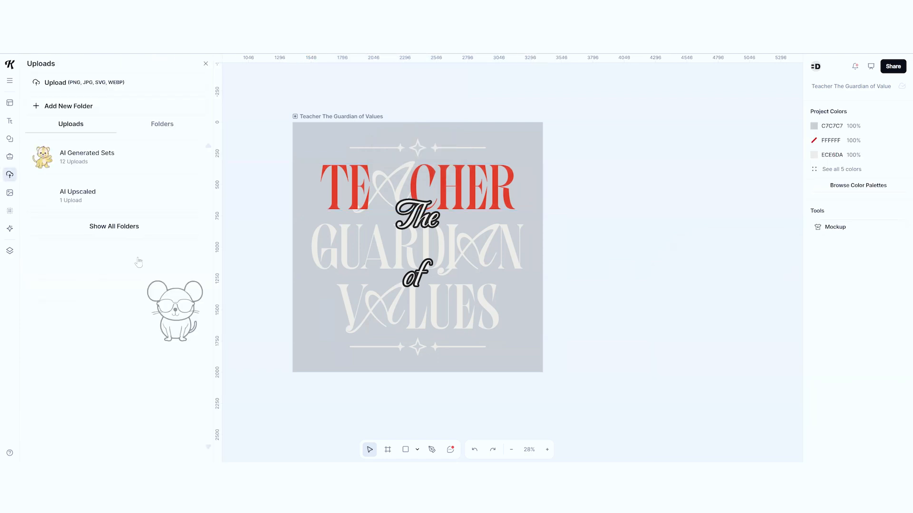
{"action": "left_click_drag", "start_coordinate": [138, 265], "coordinate": [161, 217]}
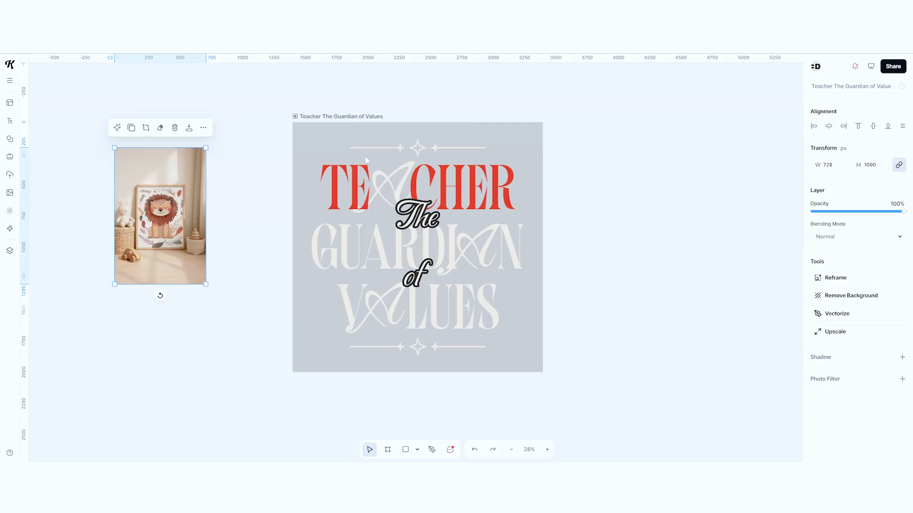
{"action": "left_click", "coordinate": [325, 116]}
{"action": "left_click", "coordinate": [814, 243]}
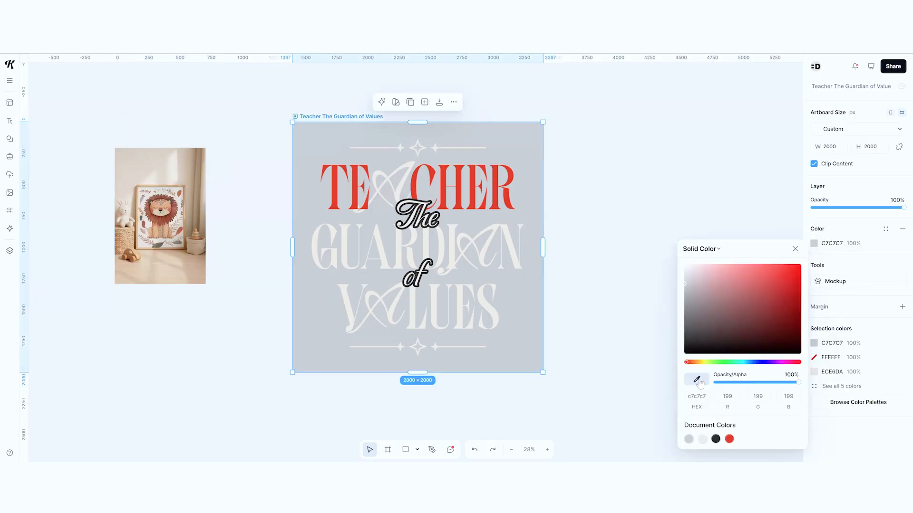
{"action": "left_click", "coordinate": [697, 380]}
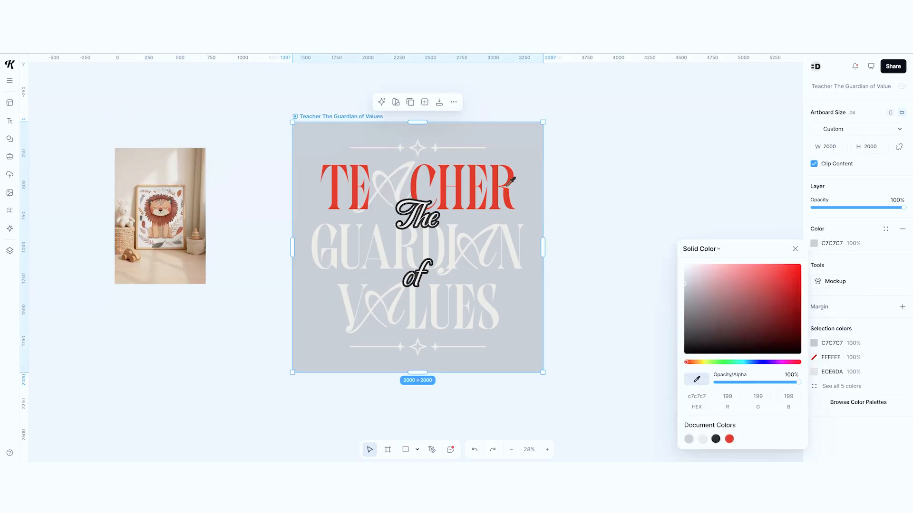
{"action": "left_click", "coordinate": [151, 155]}
{"action": "left_click", "coordinate": [274, 184]}
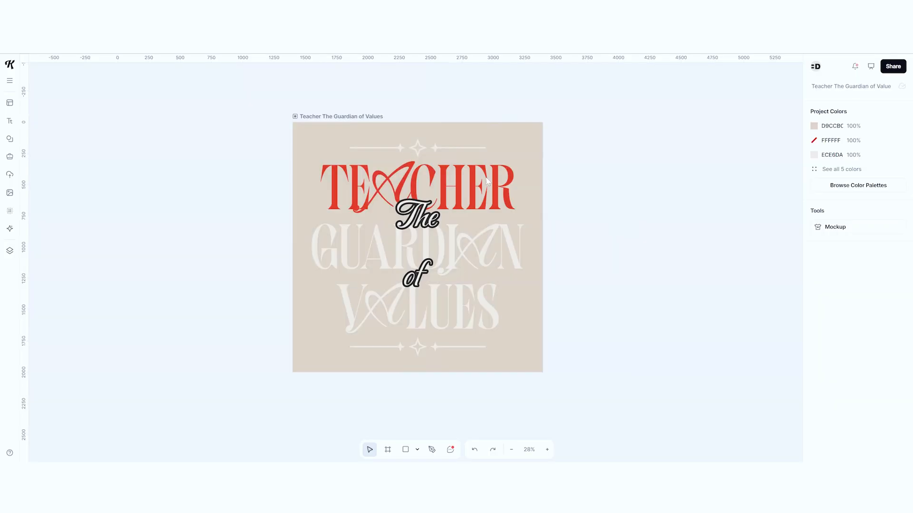
Select all the lettering and ornaments and bring up the quick export settings with the size choices.
{"action": "left_click_drag", "start_coordinate": [509, 107], "coordinate": [343, 389]}
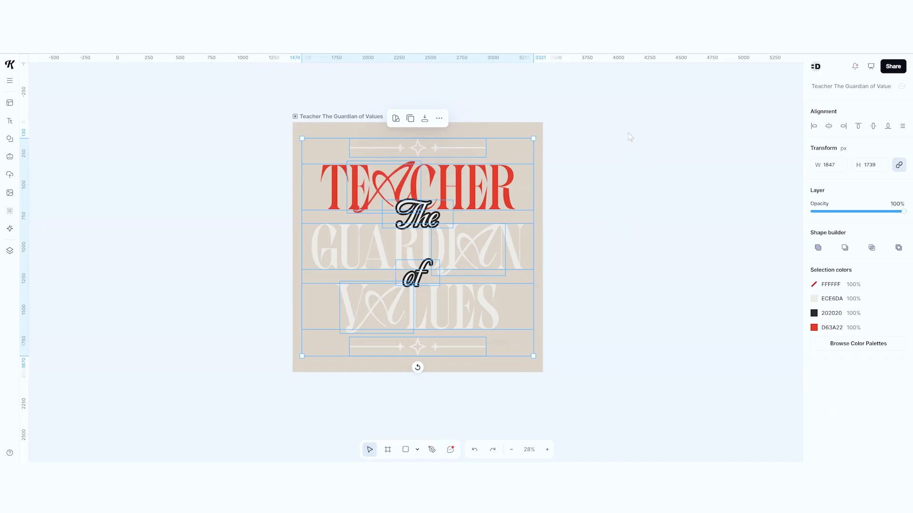
{"action": "left_click", "coordinate": [424, 118]}
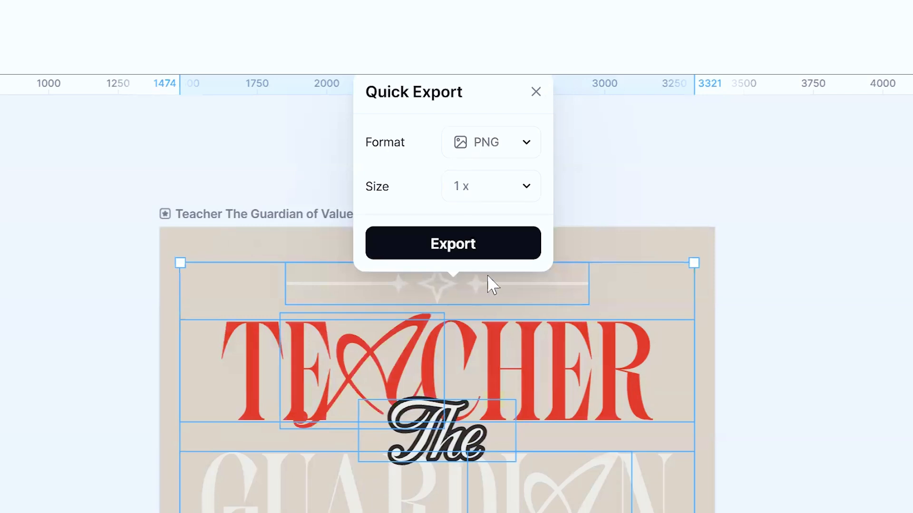
{"action": "left_click", "coordinate": [503, 196]}
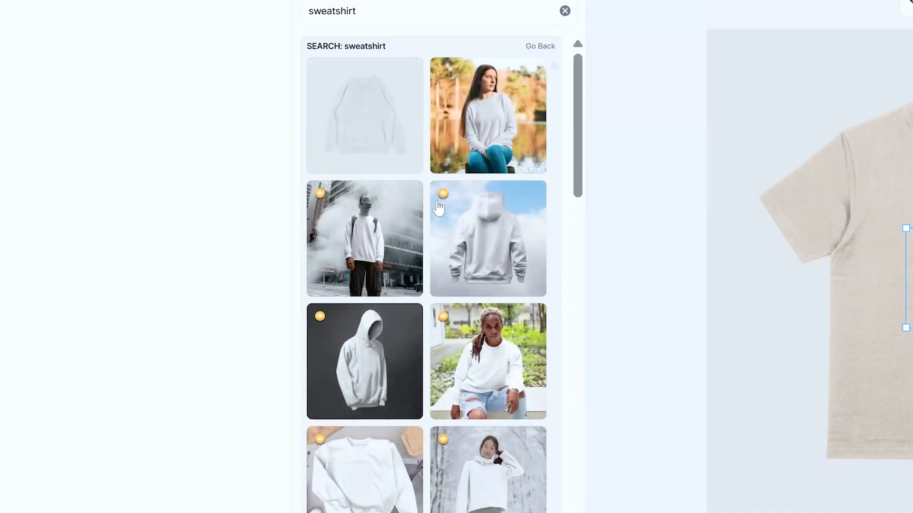
Browse the sweatshirt mockups and apply the back-view hoodie mockup with the cloudy sky to the design.
{"action": "scroll", "coordinate": [116, 211], "scroll_direction": "down", "scroll_amount": 4}
{"action": "scroll", "coordinate": [437, 208], "scroll_direction": "down", "scroll_amount": 5}
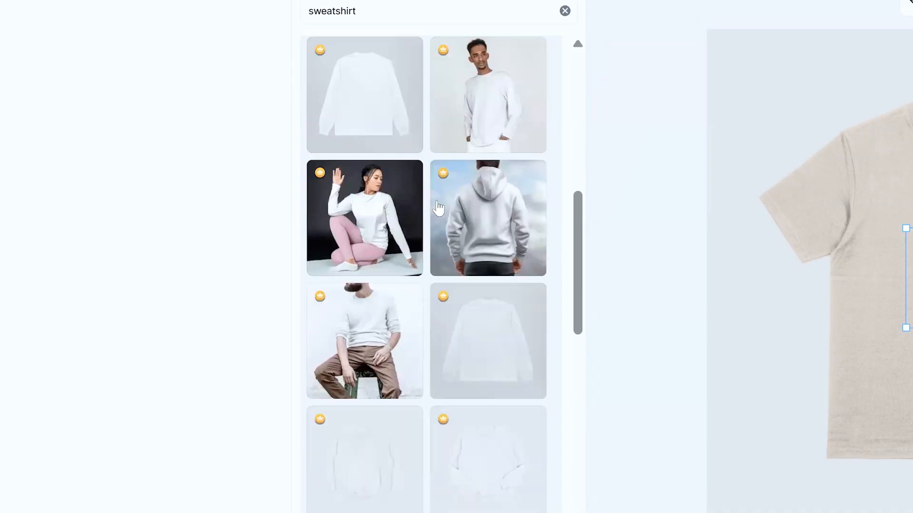
{"action": "scroll", "coordinate": [438, 207], "scroll_direction": "down", "scroll_amount": 2}
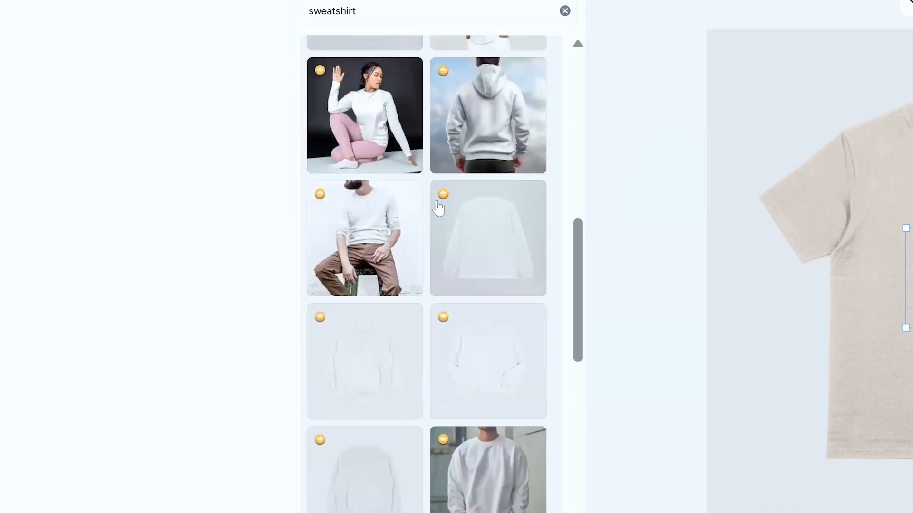
{"action": "scroll", "coordinate": [437, 208], "scroll_direction": "up", "scroll_amount": 2}
{"action": "left_click", "coordinate": [495, 203]}
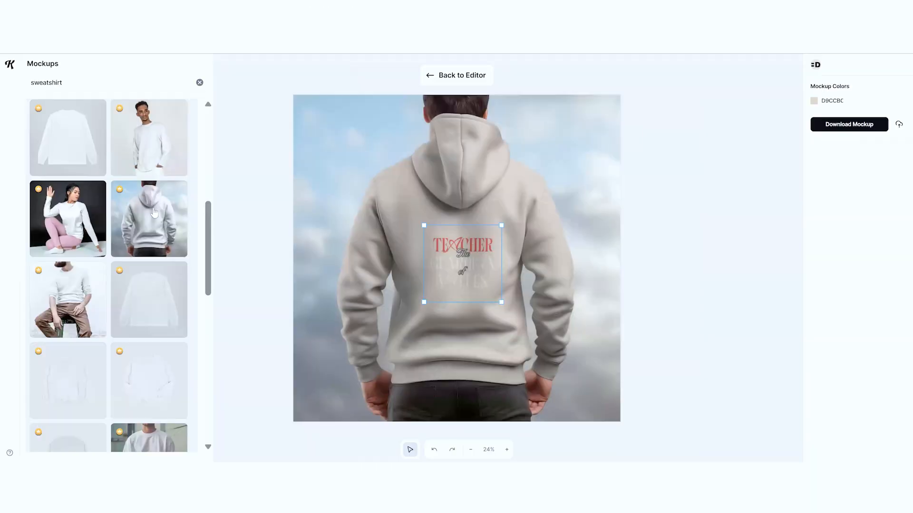
Try the mockup of a sweatshirt seen from behind, and replace it with the woman's back-view striped-trim jersey.
{"action": "scroll", "coordinate": [154, 213], "scroll_direction": "down", "scroll_amount": 8}
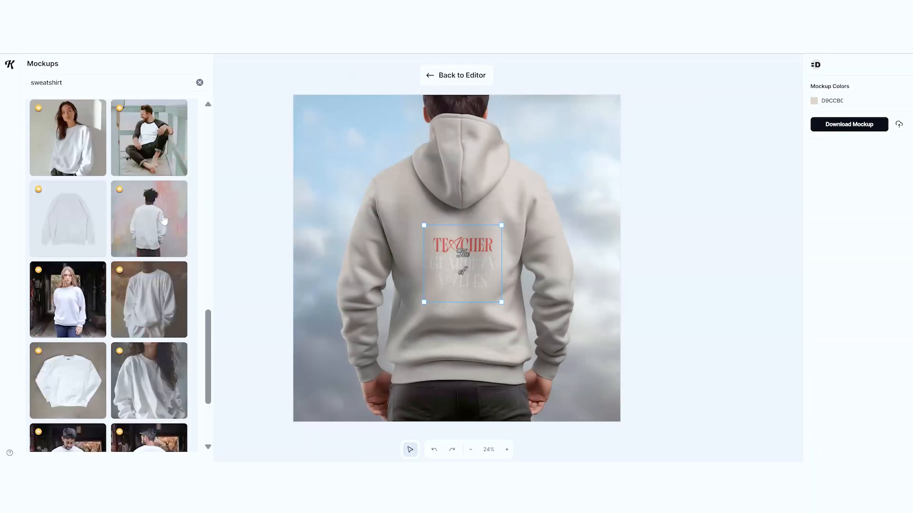
{"action": "left_click", "coordinate": [163, 220]}
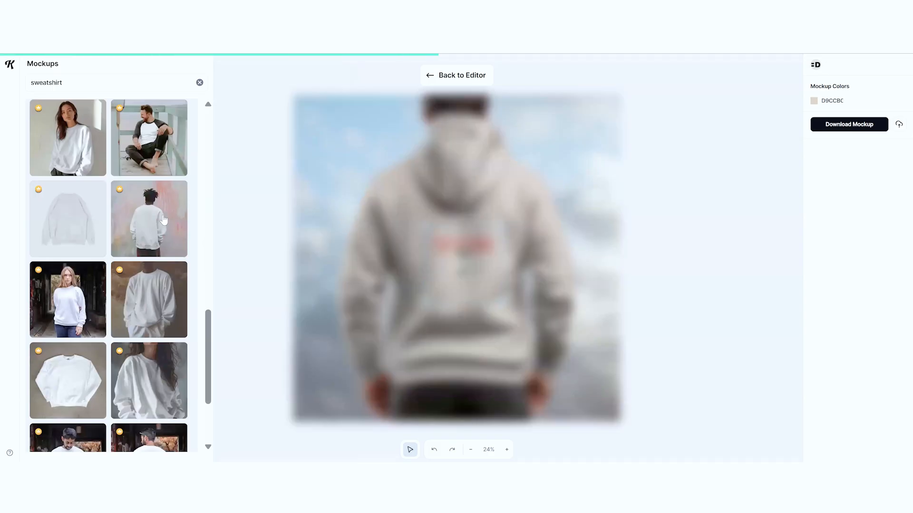
{"action": "scroll", "coordinate": [163, 220], "scroll_direction": "down", "scroll_amount": 5}
{"action": "left_click", "coordinate": [162, 212]}
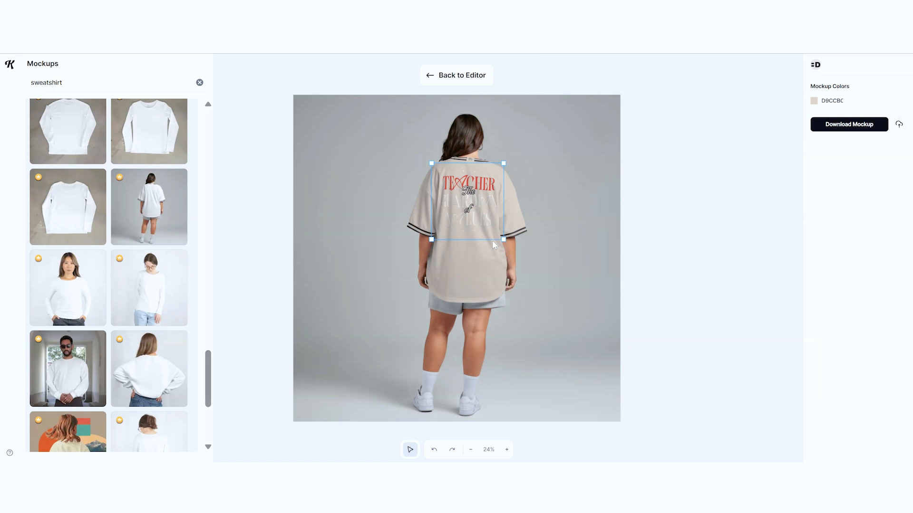
Recolour the striped-trim jersey in the mockup to orange C8750E and return to the design editor.
{"action": "left_click", "coordinate": [827, 101]}
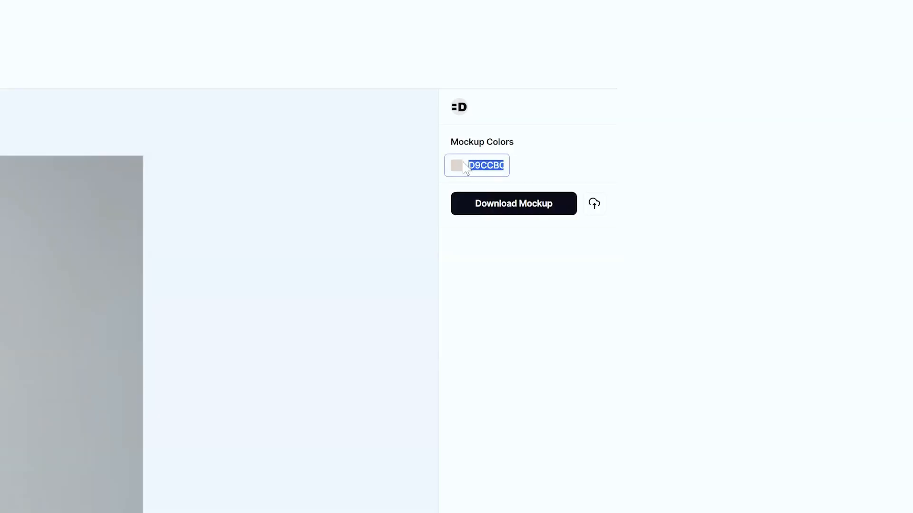
{"action": "left_click", "coordinate": [813, 101]}
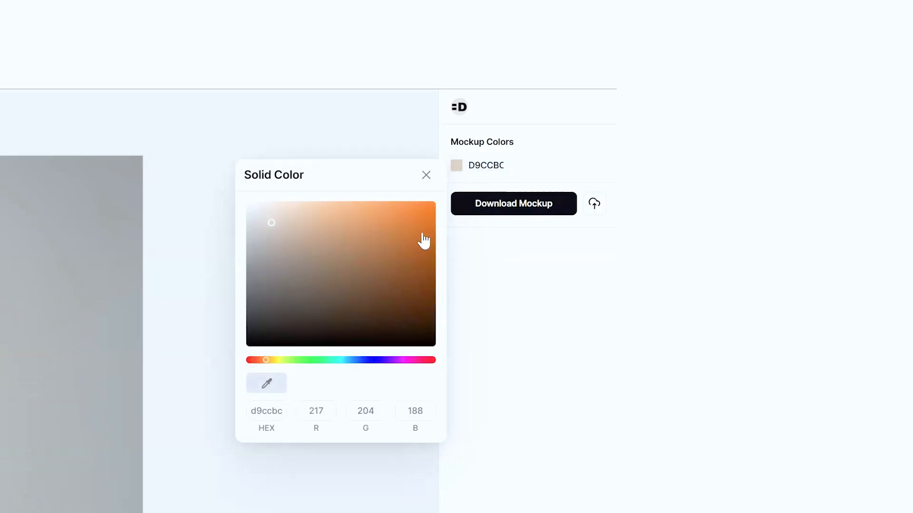
{"action": "left_click", "coordinate": [422, 237]}
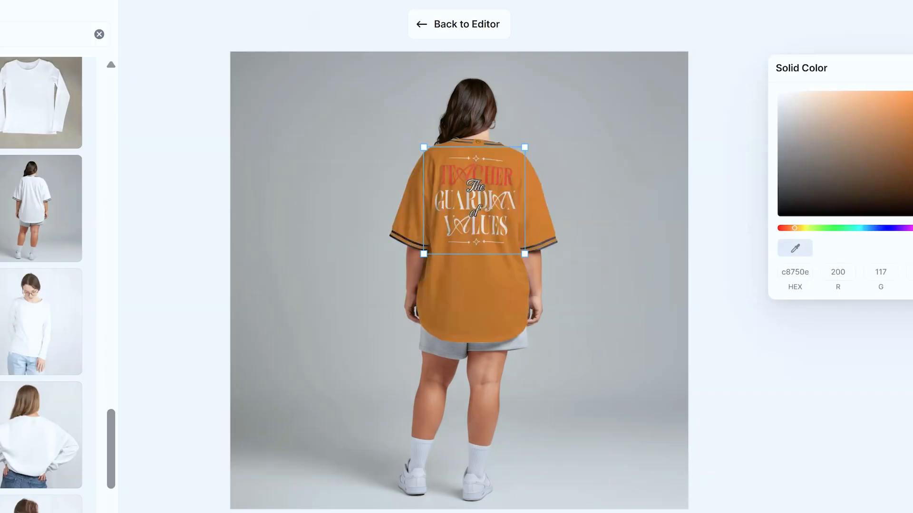
{"action": "left_click", "coordinate": [433, 24]}
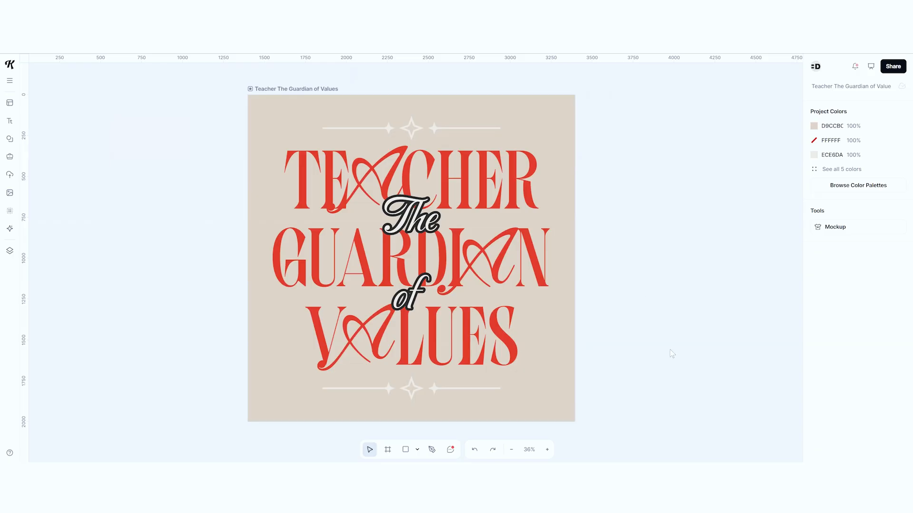
Replace the headline text beside the artboard with the words Teacher, of, the and year on four separate lines.
{"action": "scroll", "coordinate": [565, 242], "scroll_direction": "right", "scroll_amount": 8}
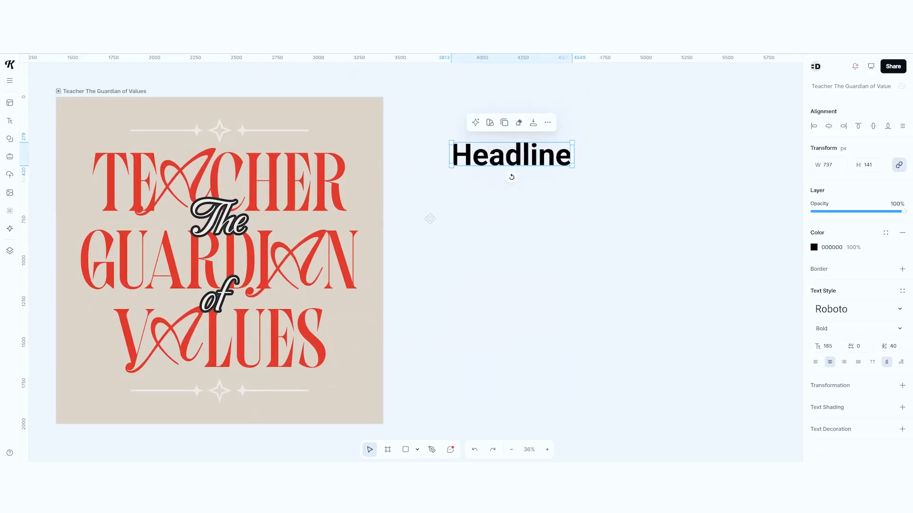
{"action": "left_click", "coordinate": [475, 206]}
{"action": "double_click", "coordinate": [489, 158]}
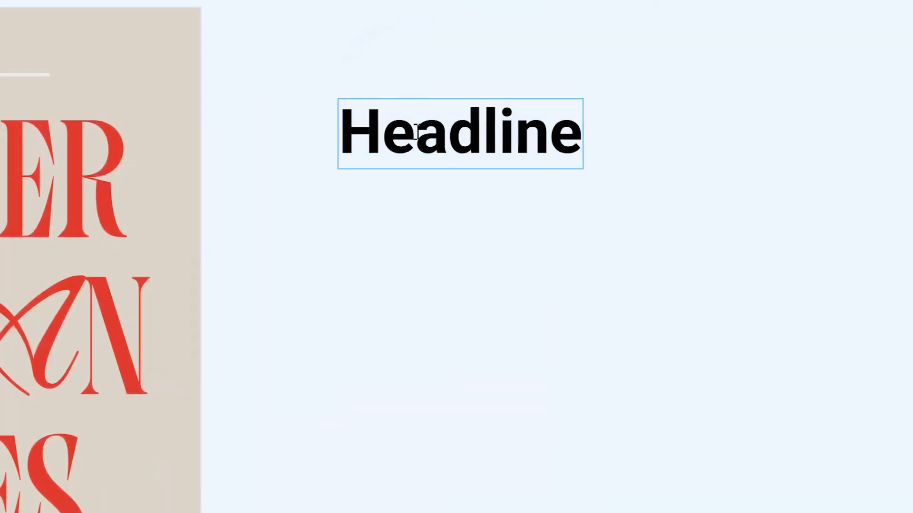
{"action": "key", "text": "ctrl+a"}
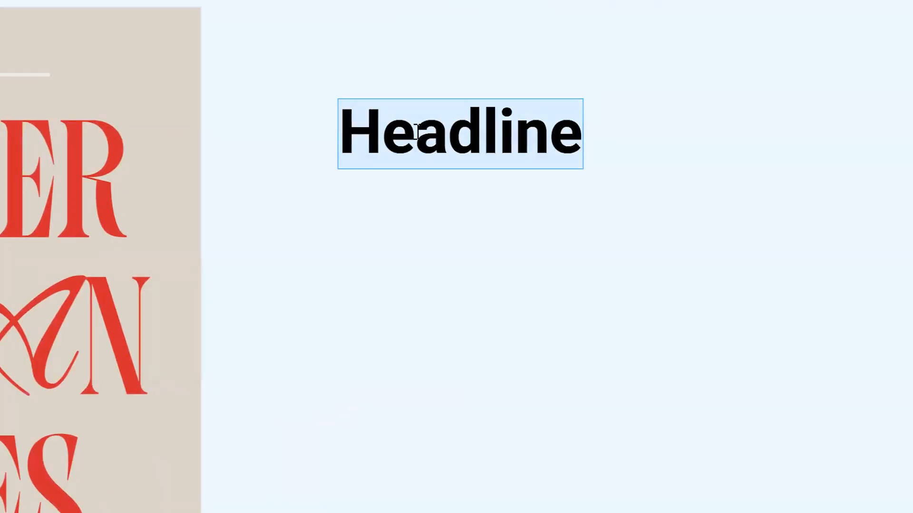
{"action": "type", "text": "Teacher"}
{"action": "key", "text": "Return"}
{"action": "type", "text": "of"}
{"action": "key", "text": "Return"}
{"action": "type", "text": "the"}
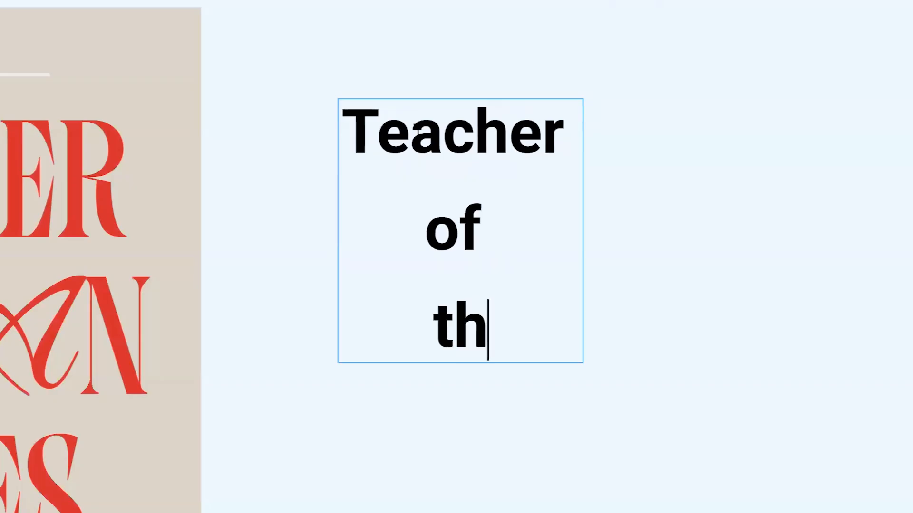
{"action": "key", "text": "Return"}
{"action": "type", "text": "year"}
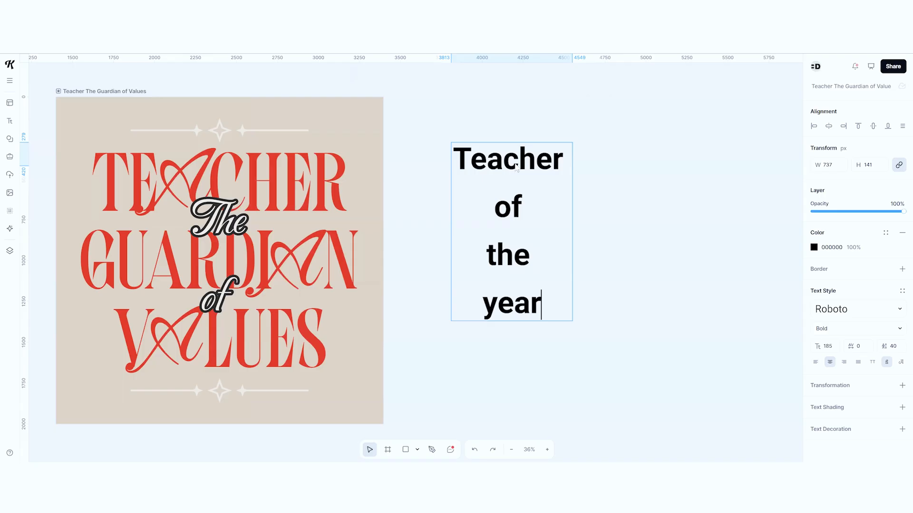
{"action": "key", "text": "Escape"}
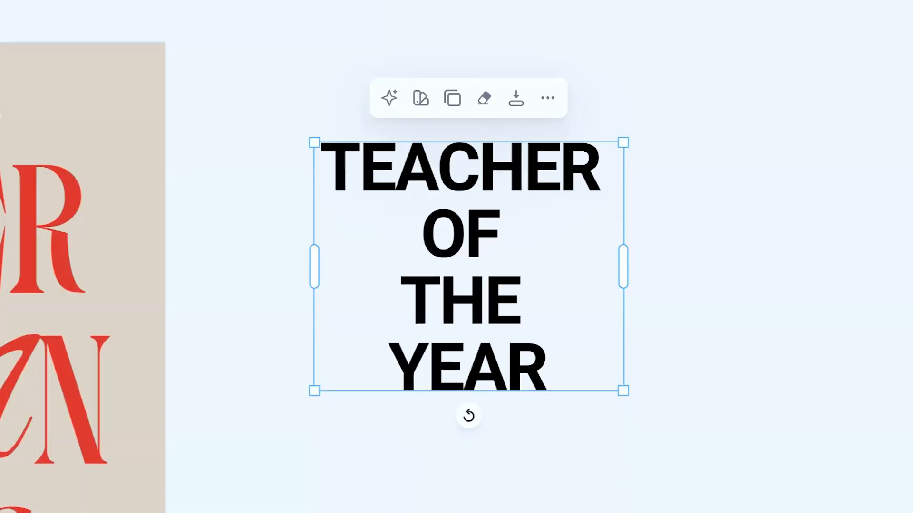
Paste a copy of the TEACHER OF THE YEAR text below the original and trim it to the single word TEACHER.
{"action": "key", "text": "ctrl+v"}
{"action": "left_click_drag", "start_coordinate": [514, 211], "coordinate": [474, 275]}
{"action": "left_click", "coordinate": [657, 346]}
{"action": "scroll", "coordinate": [637, 270], "scroll_direction": "down", "scroll_amount": 2}
{"action": "double_click", "coordinate": [526, 307]}
{"action": "key", "text": "BackSpace"}
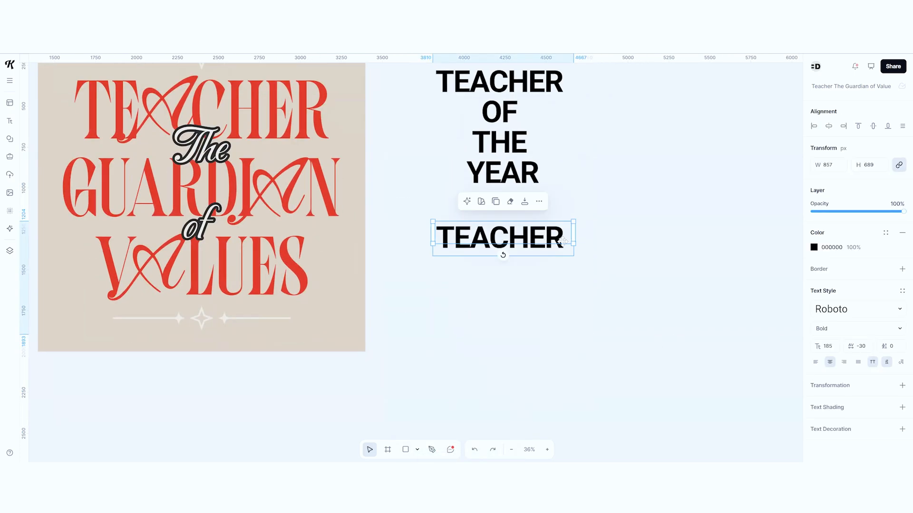
Set the lone TEACHER copy in variable Helvetica Now on one line, with weight 531 and a reduced width.
{"action": "left_click", "coordinate": [847, 315]}
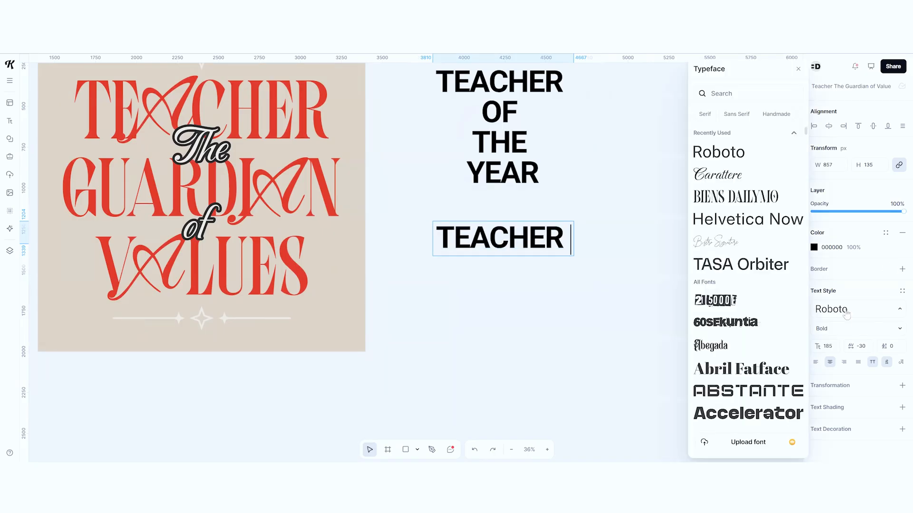
{"action": "left_click", "coordinate": [748, 228]}
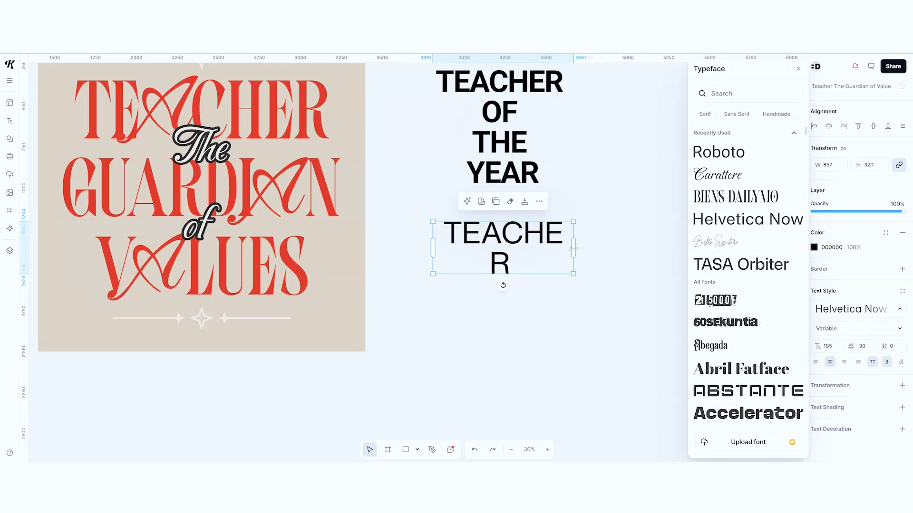
{"action": "left_click_drag", "start_coordinate": [574, 249], "coordinate": [593, 252]}
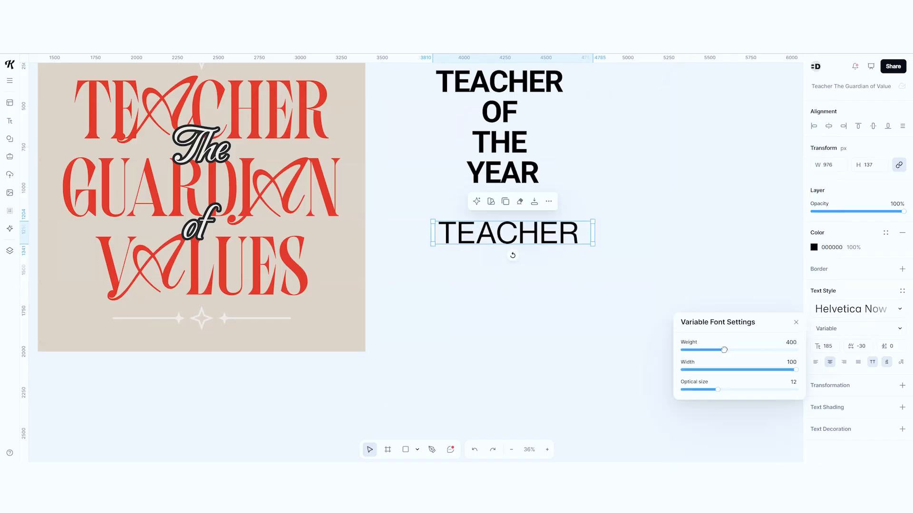
{"action": "left_click_drag", "start_coordinate": [723, 350], "coordinate": [740, 351]}
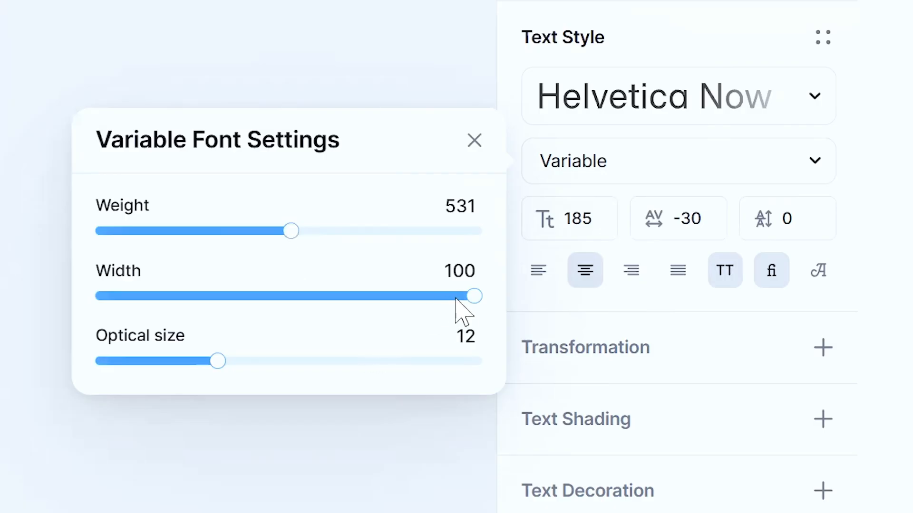
{"action": "left_click_drag", "start_coordinate": [464, 296], "coordinate": [429, 296]}
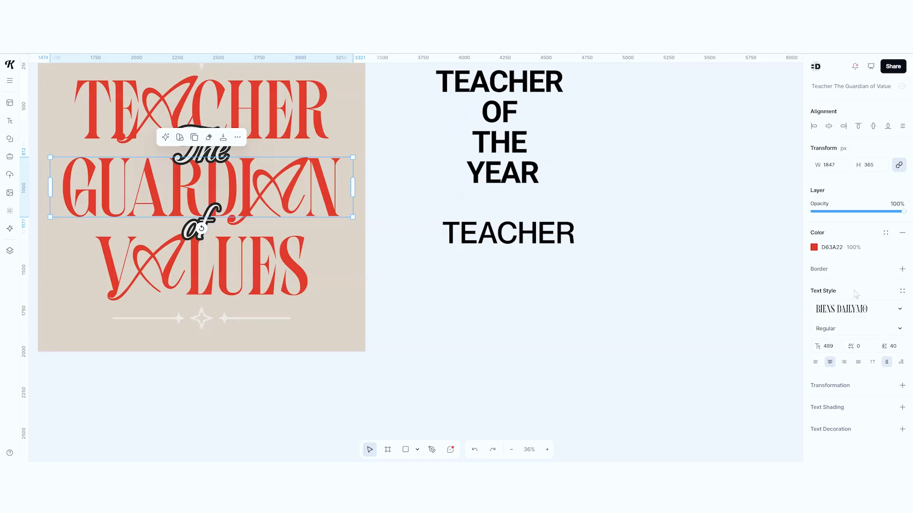
Set the red GUARDIAN text in TASA Orbiter with a widened text box, and position it on the artboard between TEACHER and VALUES.
{"action": "left_click", "coordinate": [854, 310]}
{"action": "left_click", "coordinate": [740, 264]}
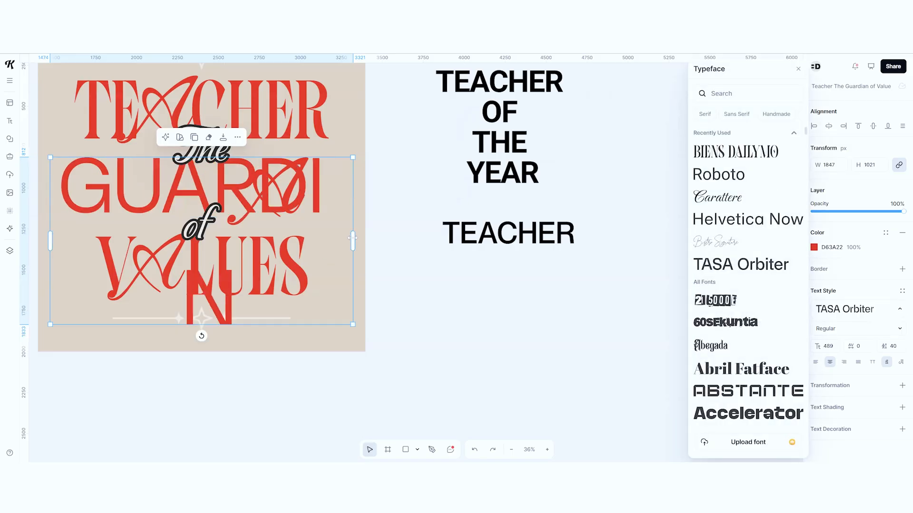
{"action": "left_click_drag", "start_coordinate": [356, 237], "coordinate": [459, 243]}
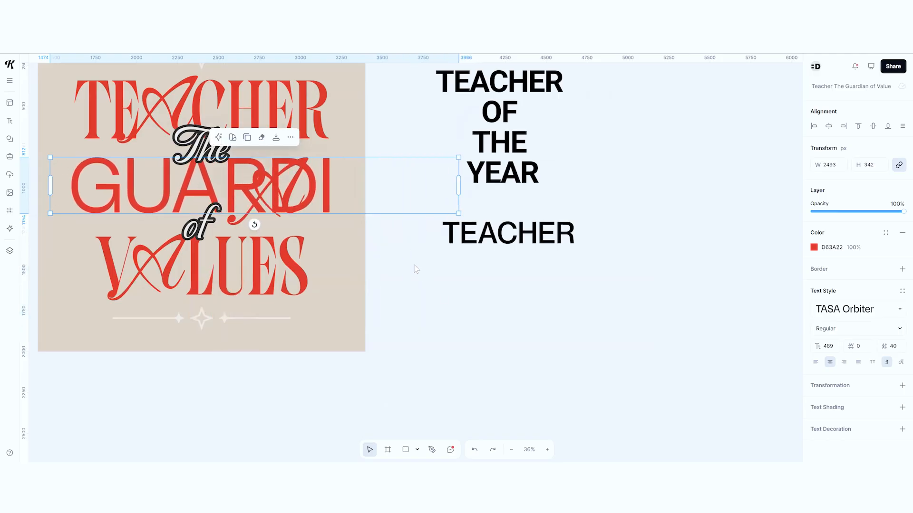
{"action": "left_click", "coordinate": [415, 269]}
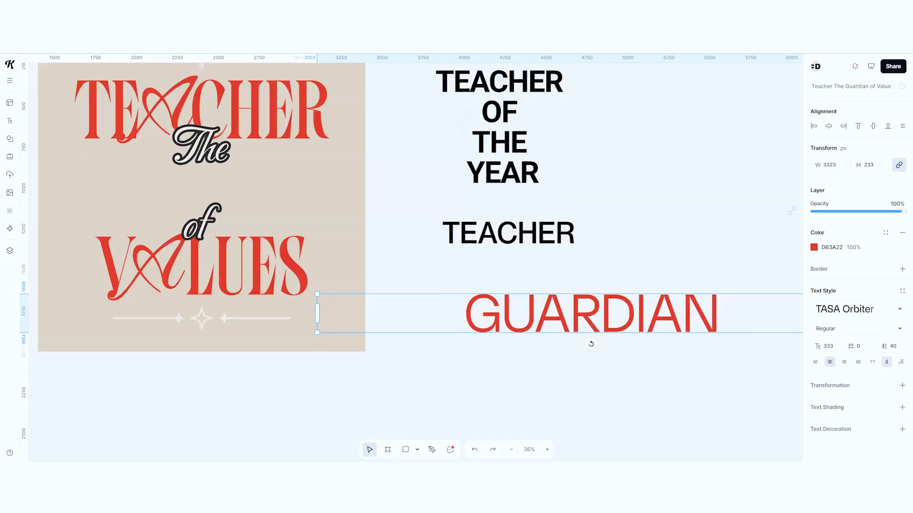
{"action": "left_click_drag", "start_coordinate": [591, 342], "coordinate": [197, 172]}
{"action": "left_click", "coordinate": [424, 215]}
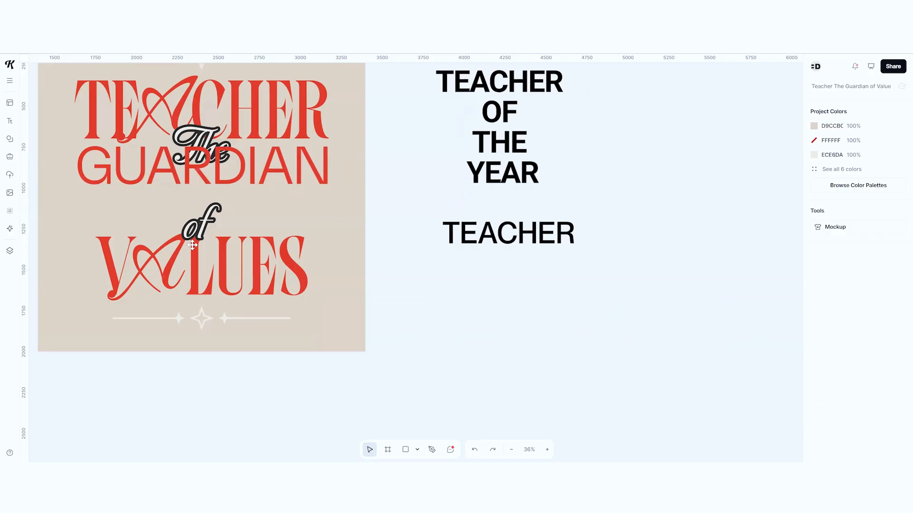